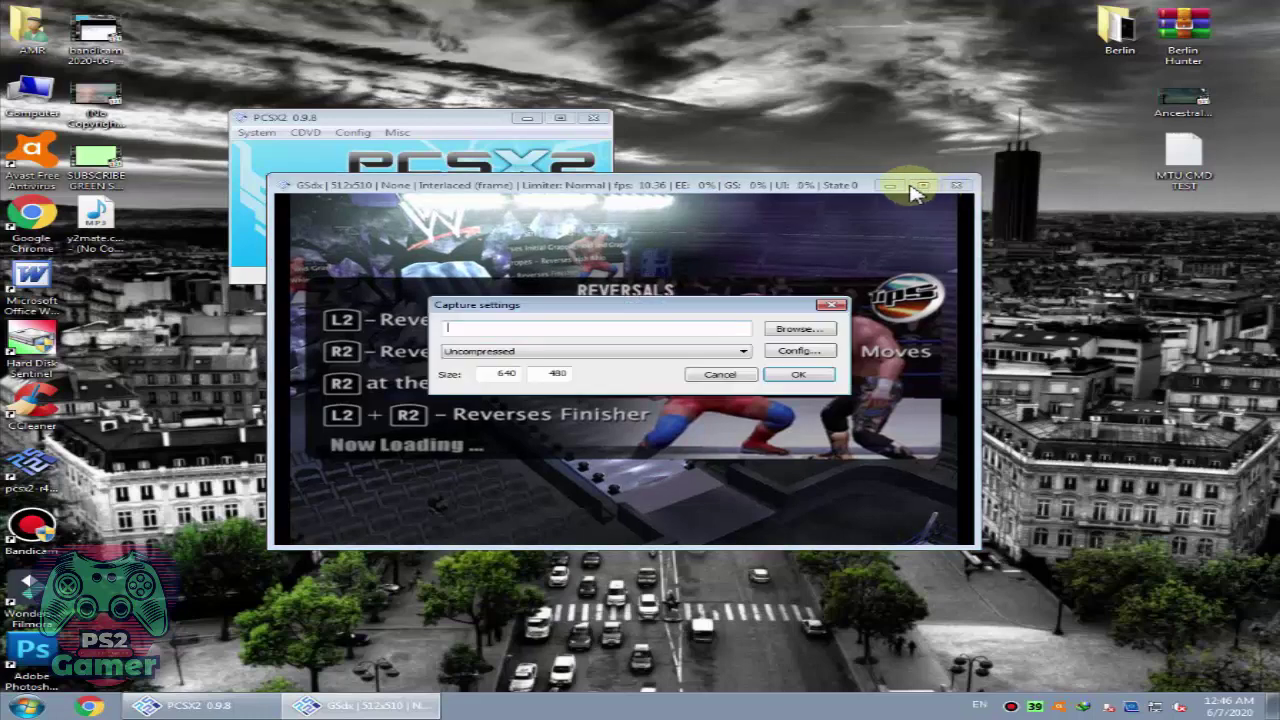
Step: Dismiss the video capture settings prompt and stop the wrestling game with Esc
click(744, 378)
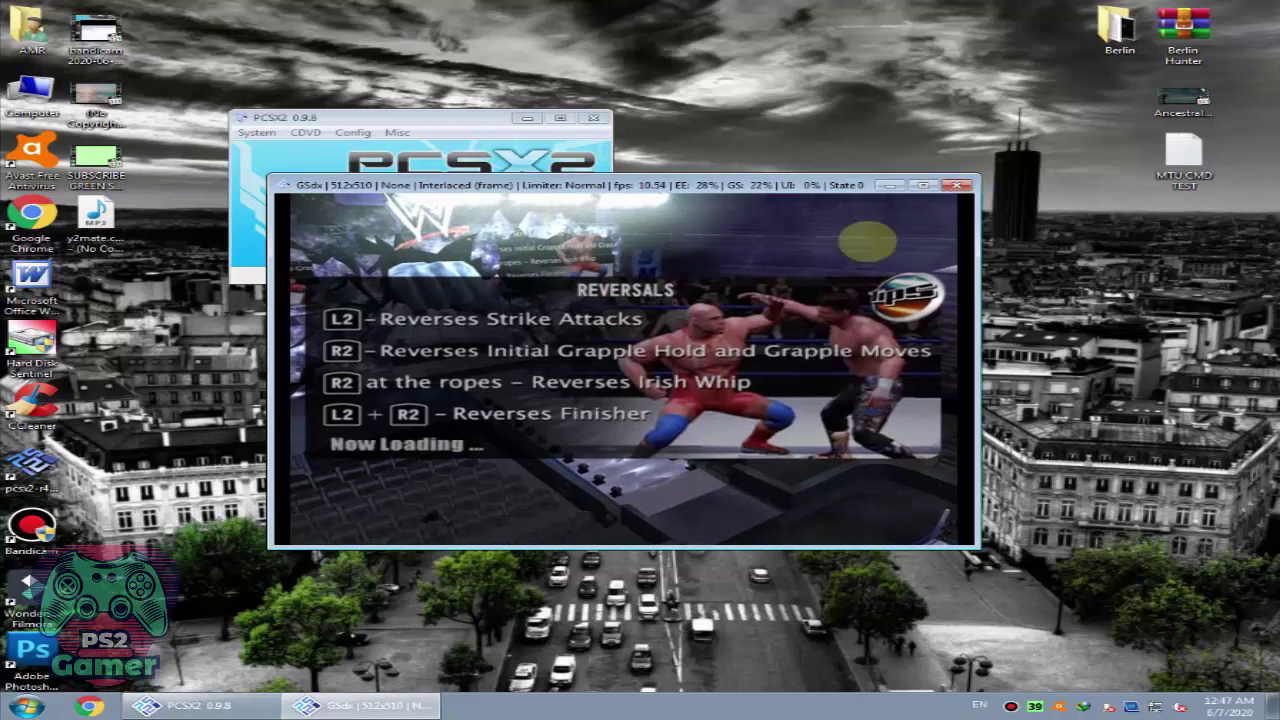
key(Escape)
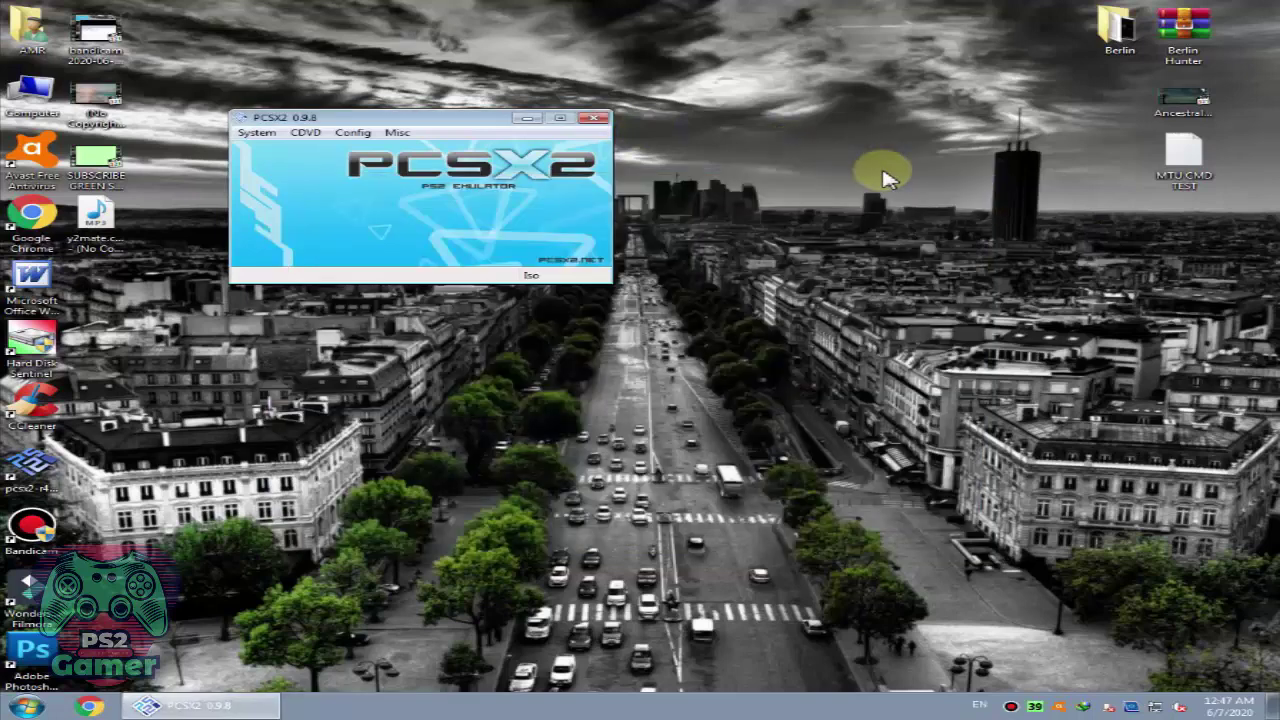
click(527, 118)
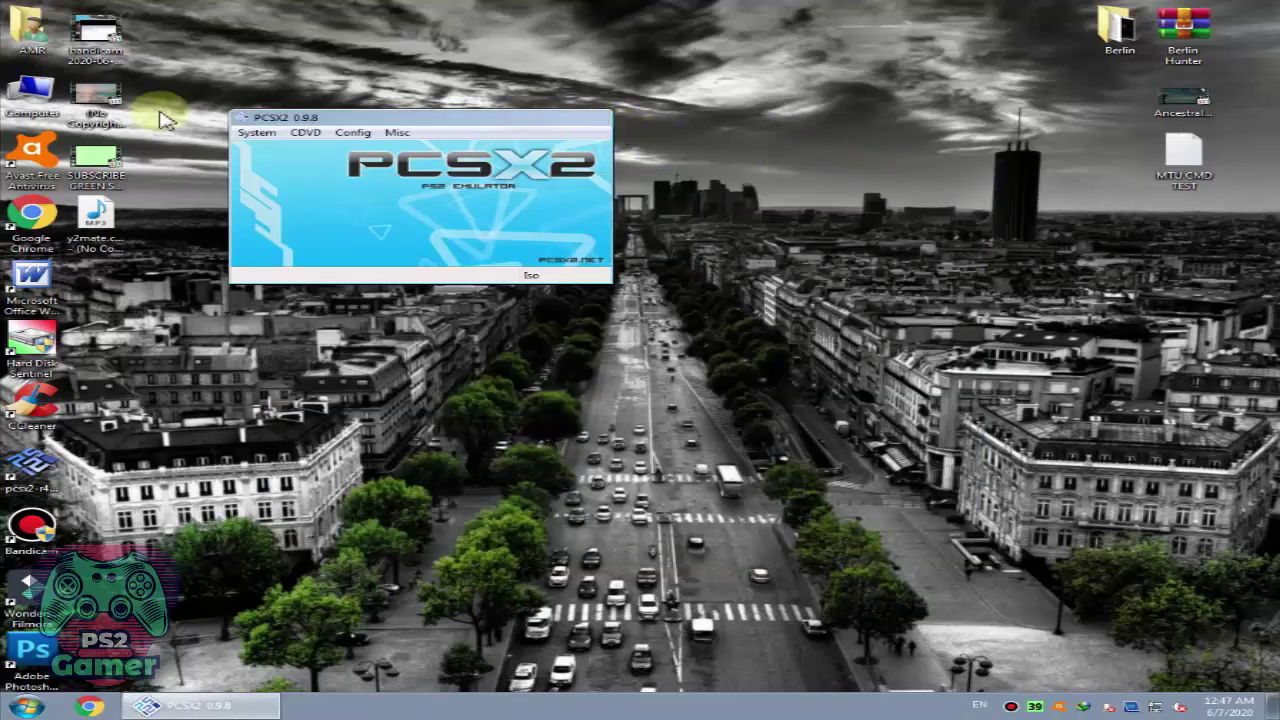
right_click(33, 95)
click(93, 228)
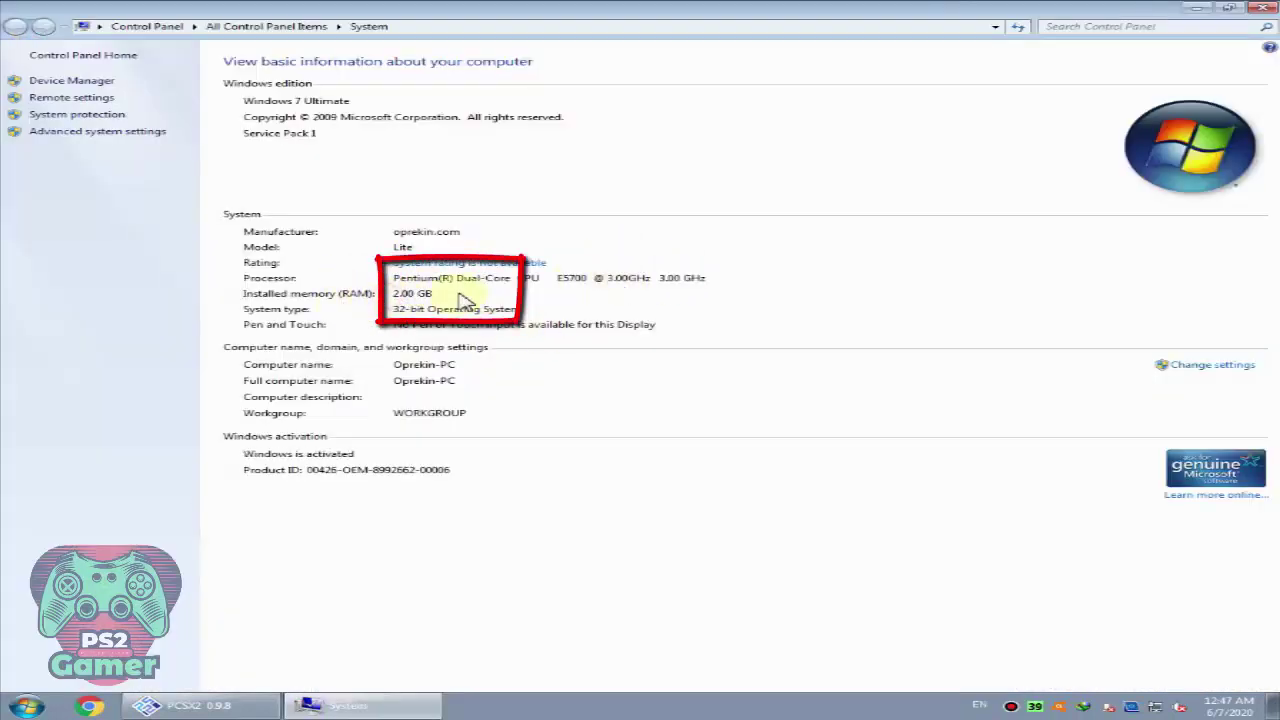
click(1263, 7)
right_click(333, 222)
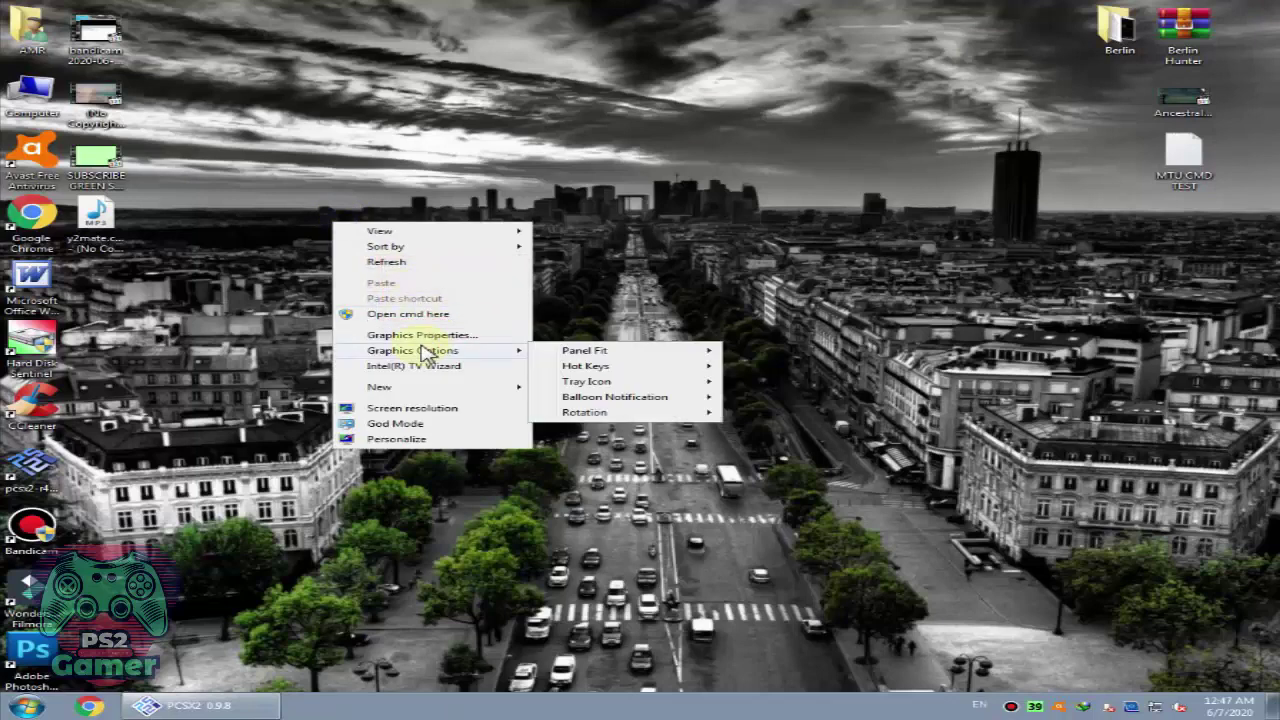
click(424, 410)
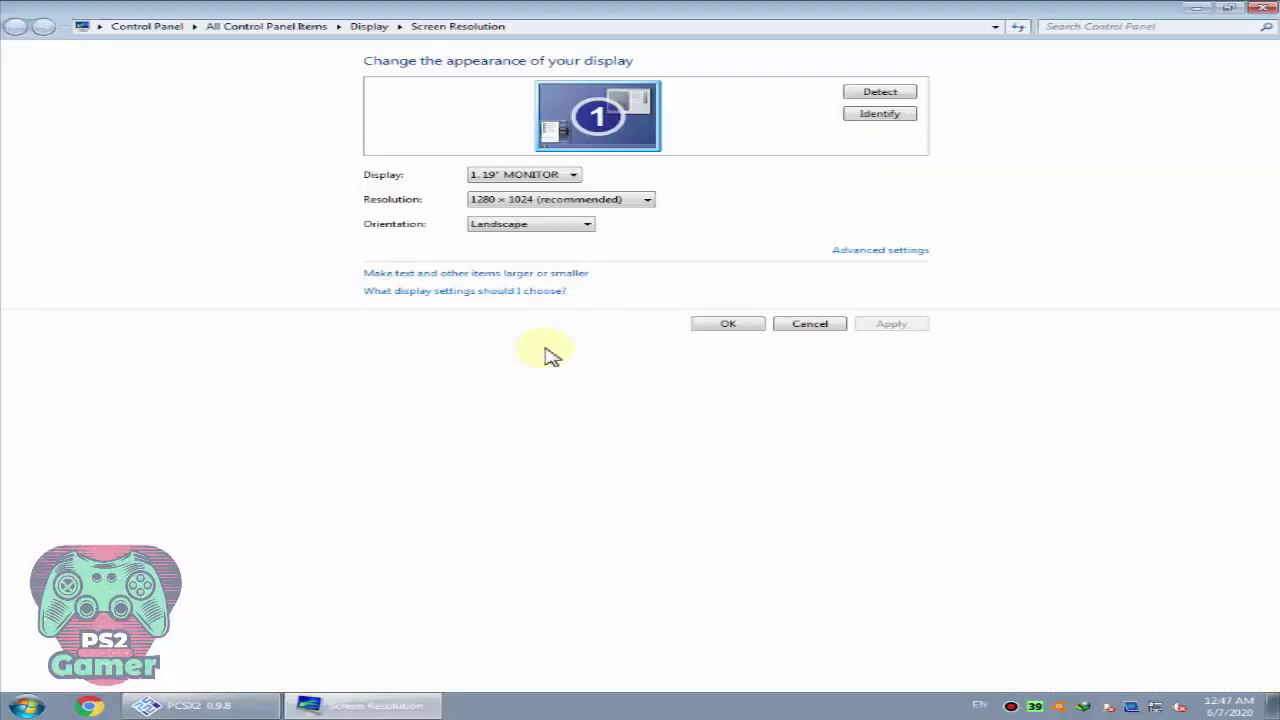
click(845, 251)
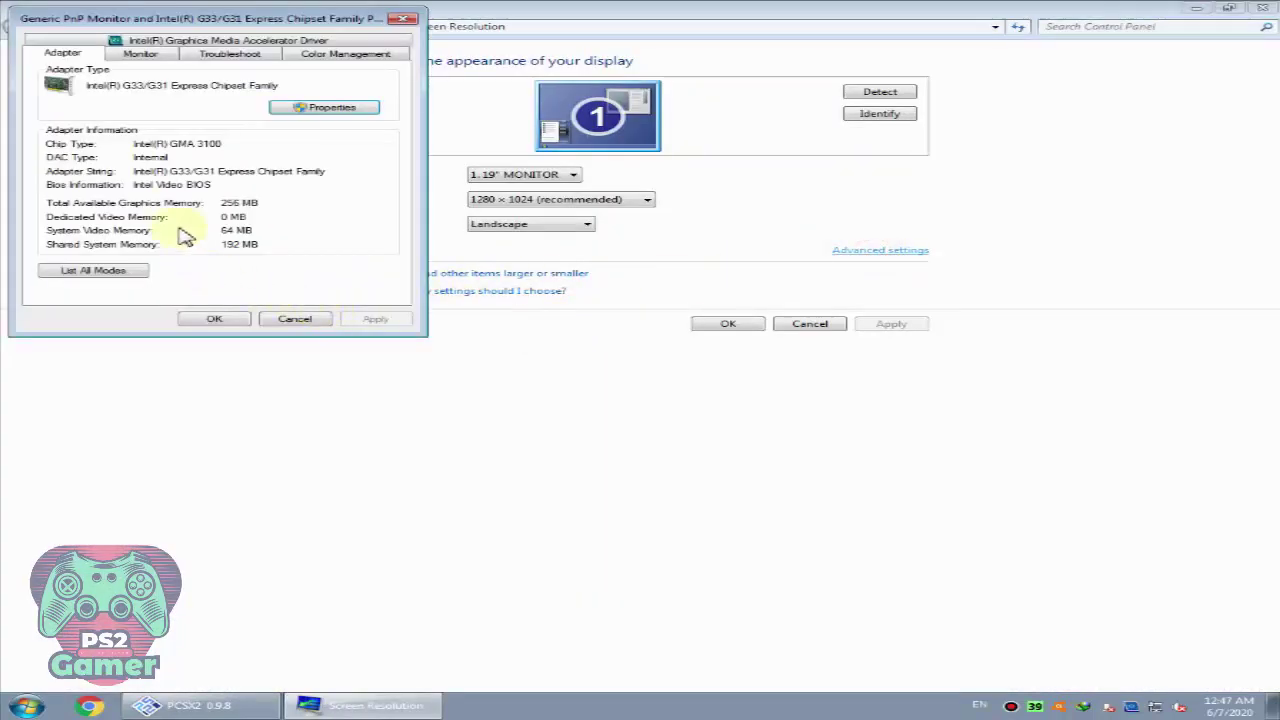
drag(227, 27, 551, 145)
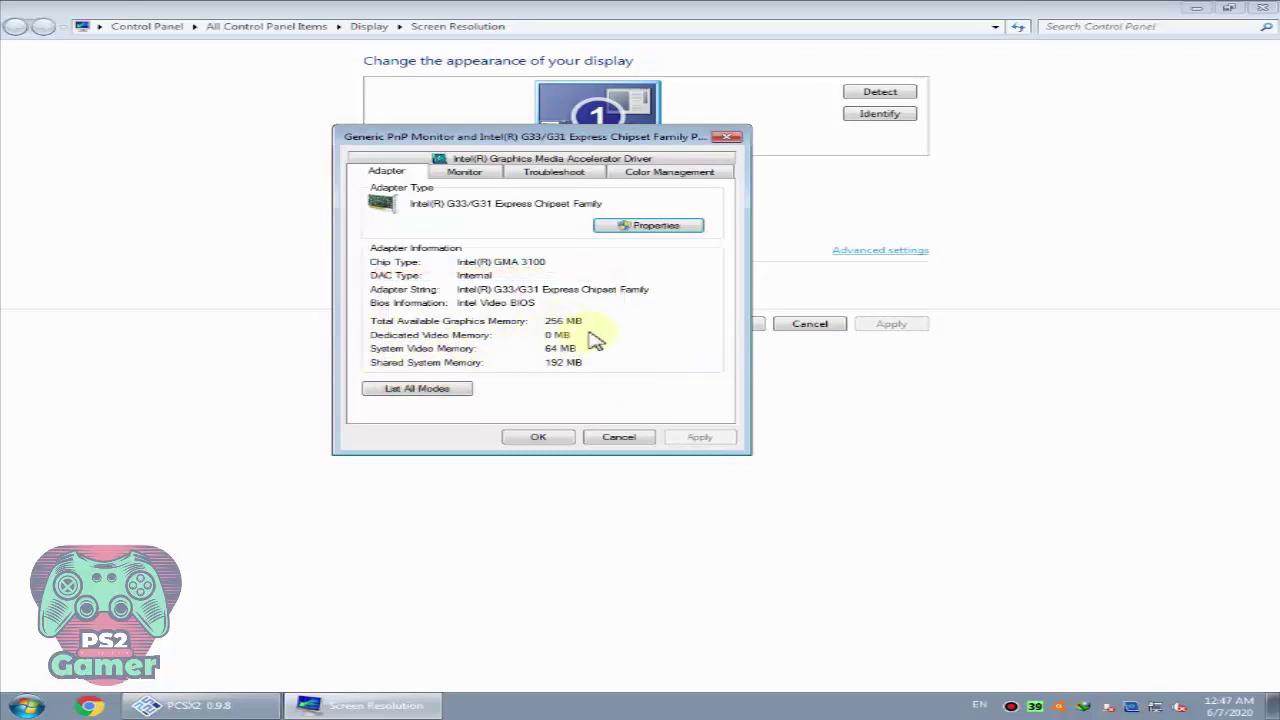
click(607, 438)
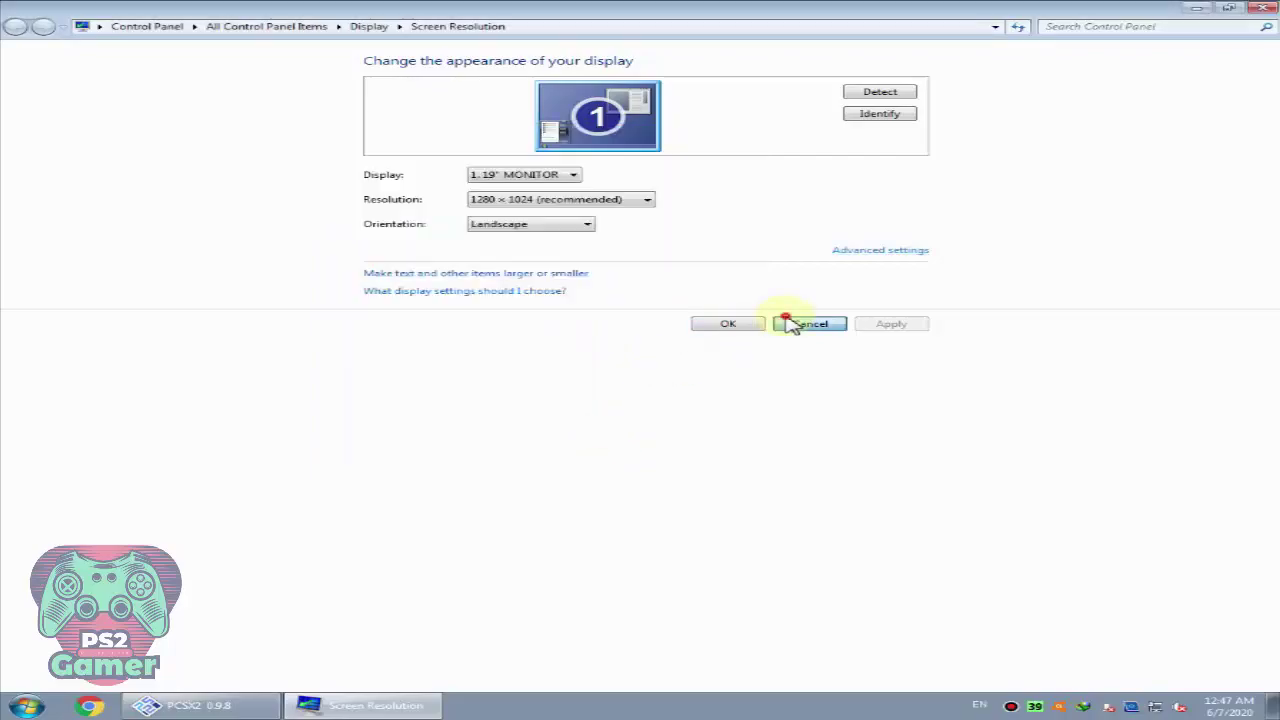
click(790, 325)
right_click(600, 286)
Step: Restore the PCSX2 window and resume the paused wrestling game from the System menu
right_click(600, 286)
click(512, 310)
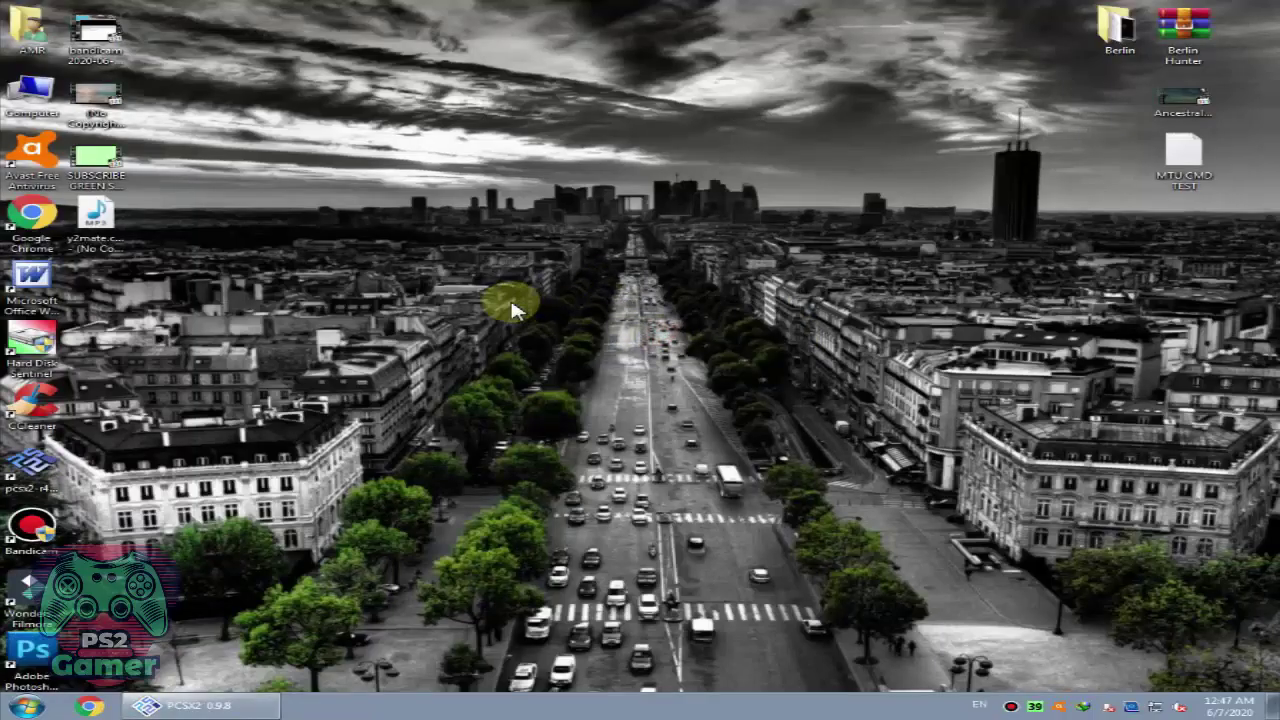
click(245, 703)
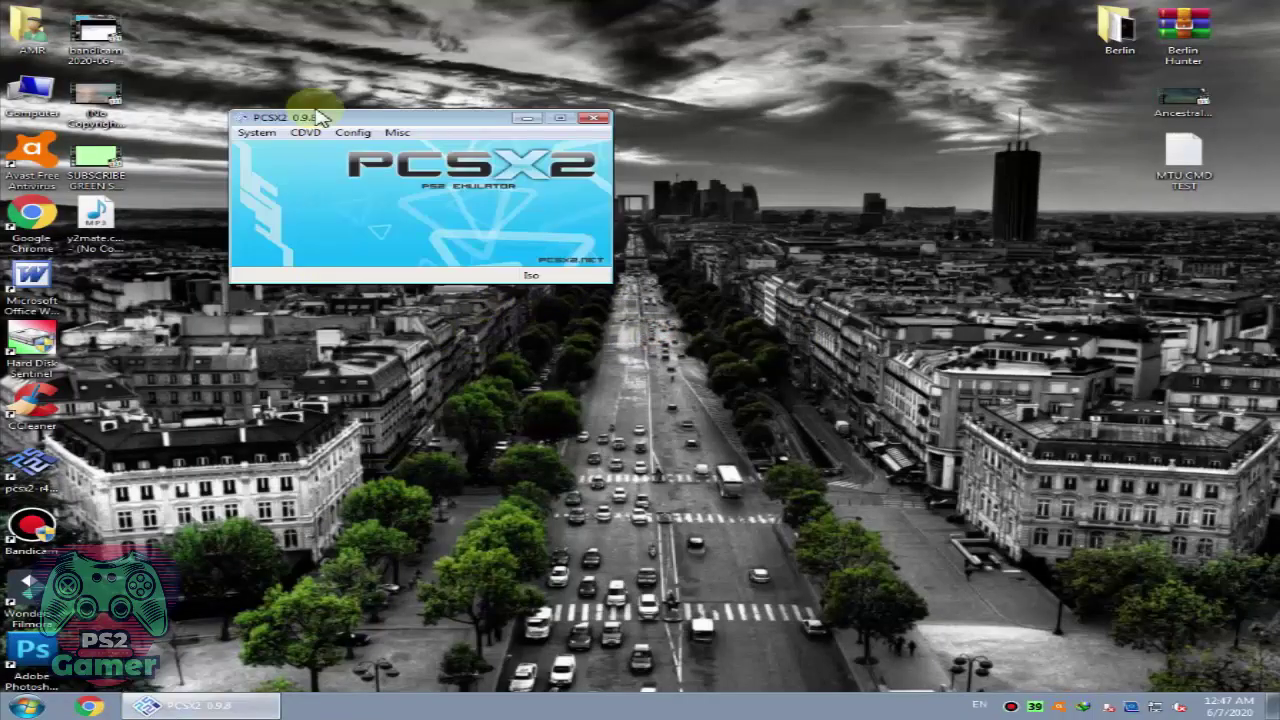
click(256, 132)
click(308, 203)
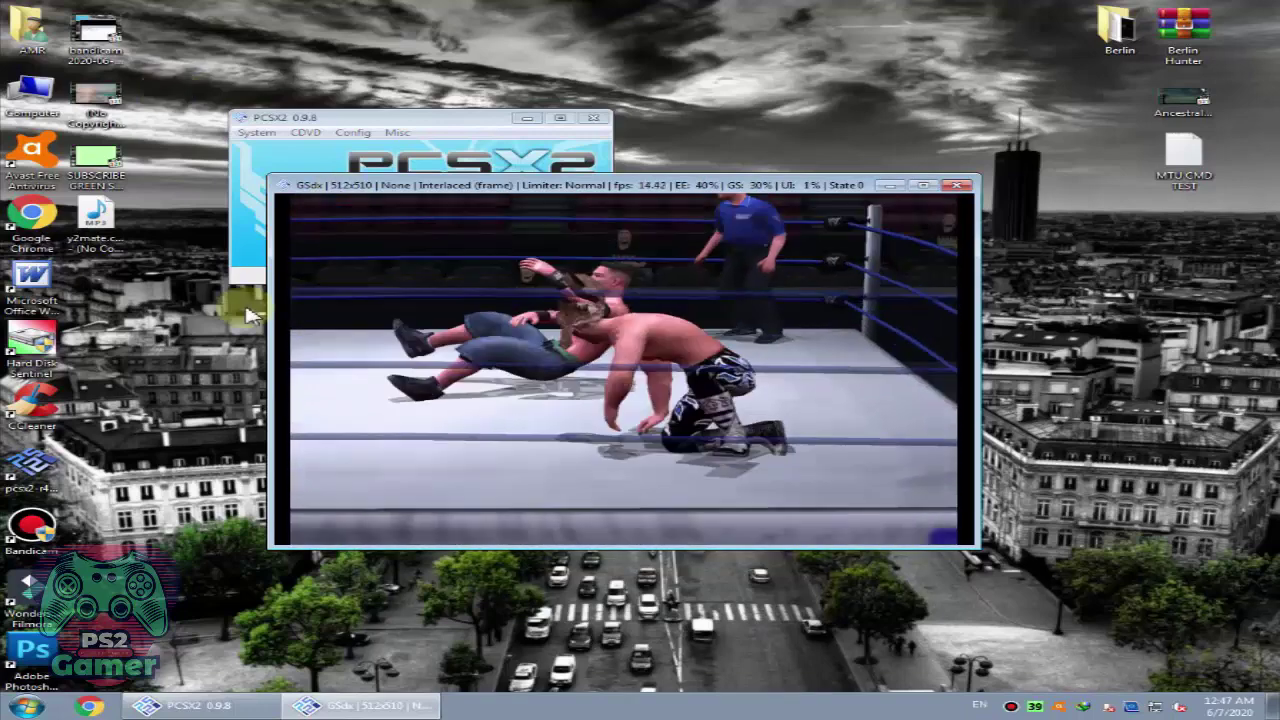
Step: After testing at about 14–15 fps, pause the game and close its window
key(Return)
key(Escape)
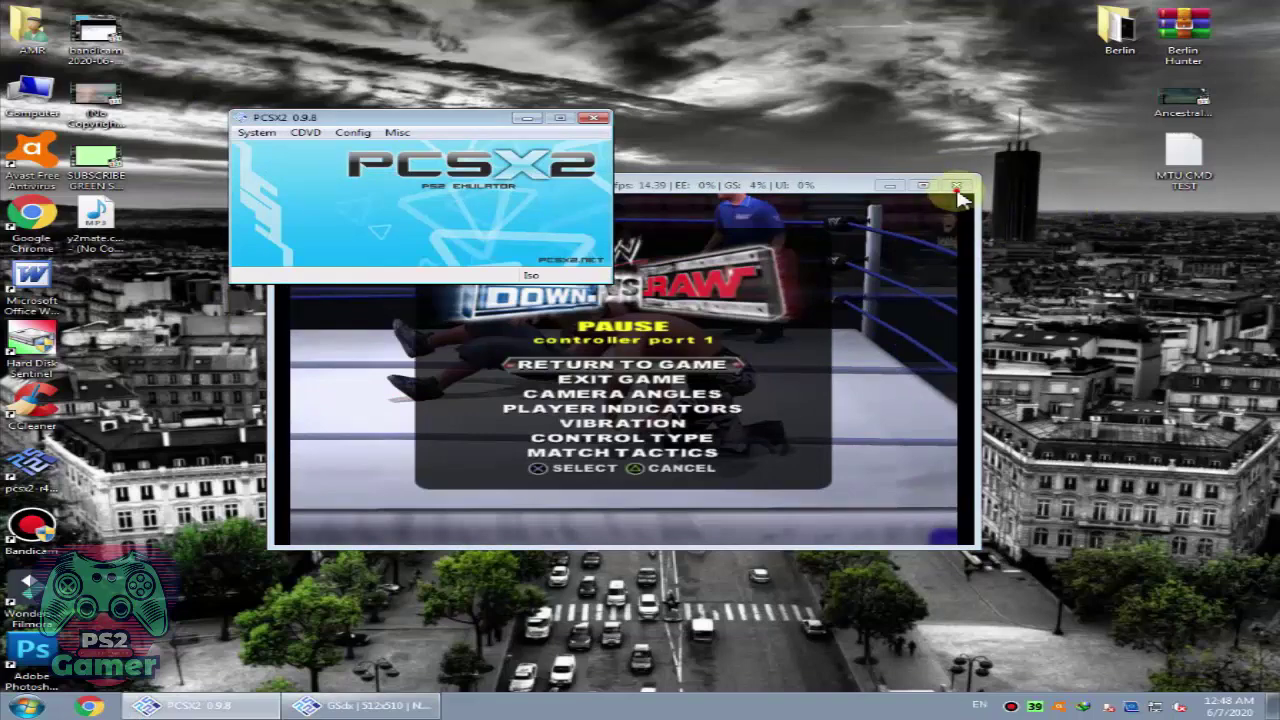
click(957, 186)
drag(320, 118, 366, 114)
click(398, 130)
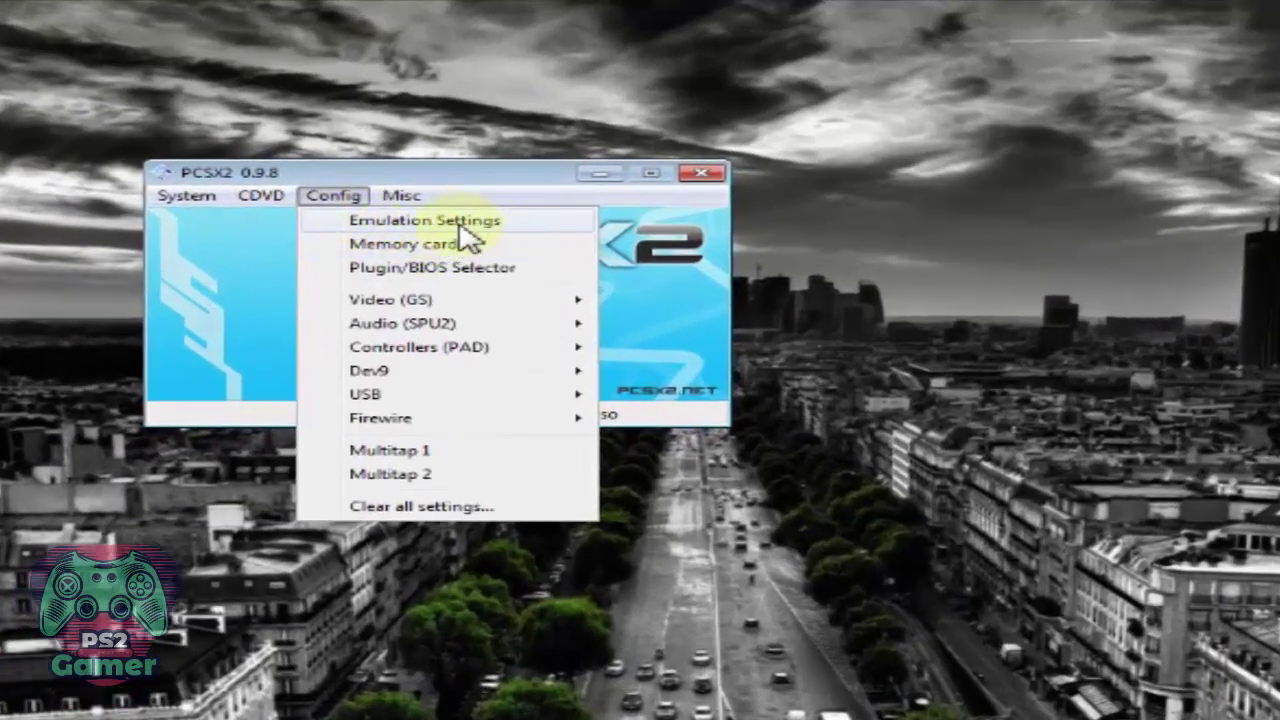
Step: In Emulation Settings, set Clamping Mode to None on the EE/IOP and VUs pages, applying each
click(478, 222)
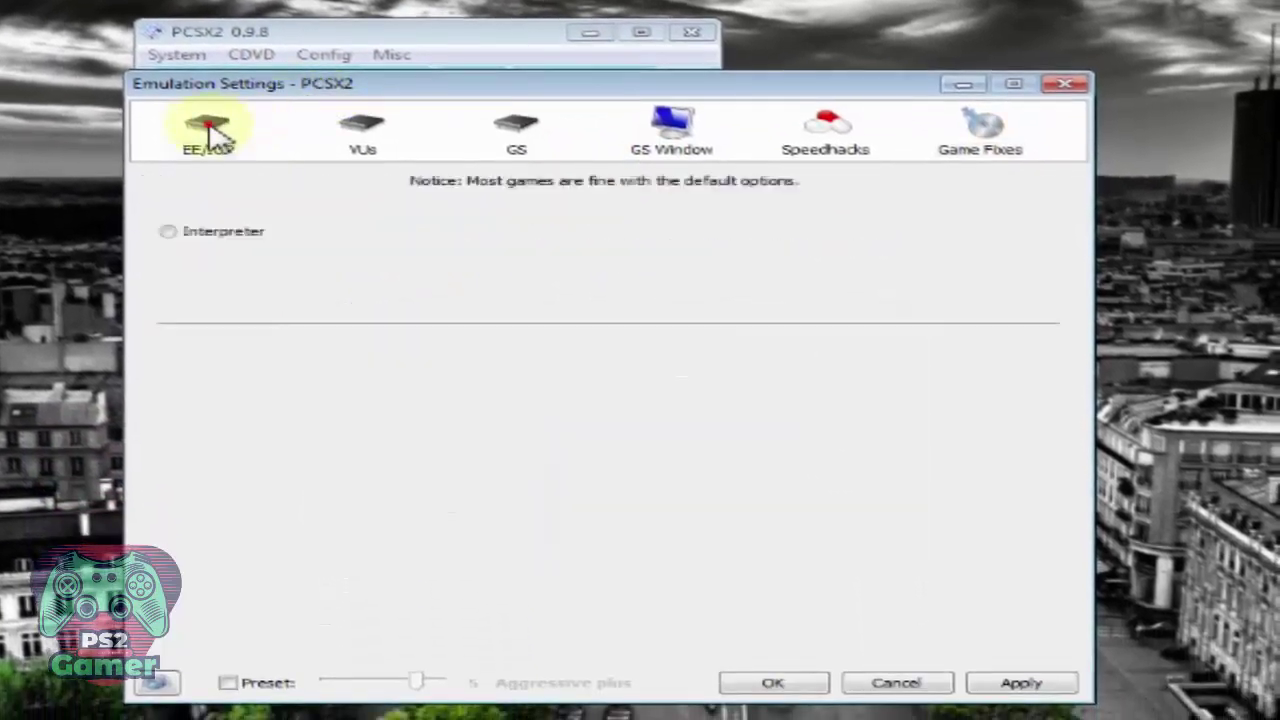
click(210, 132)
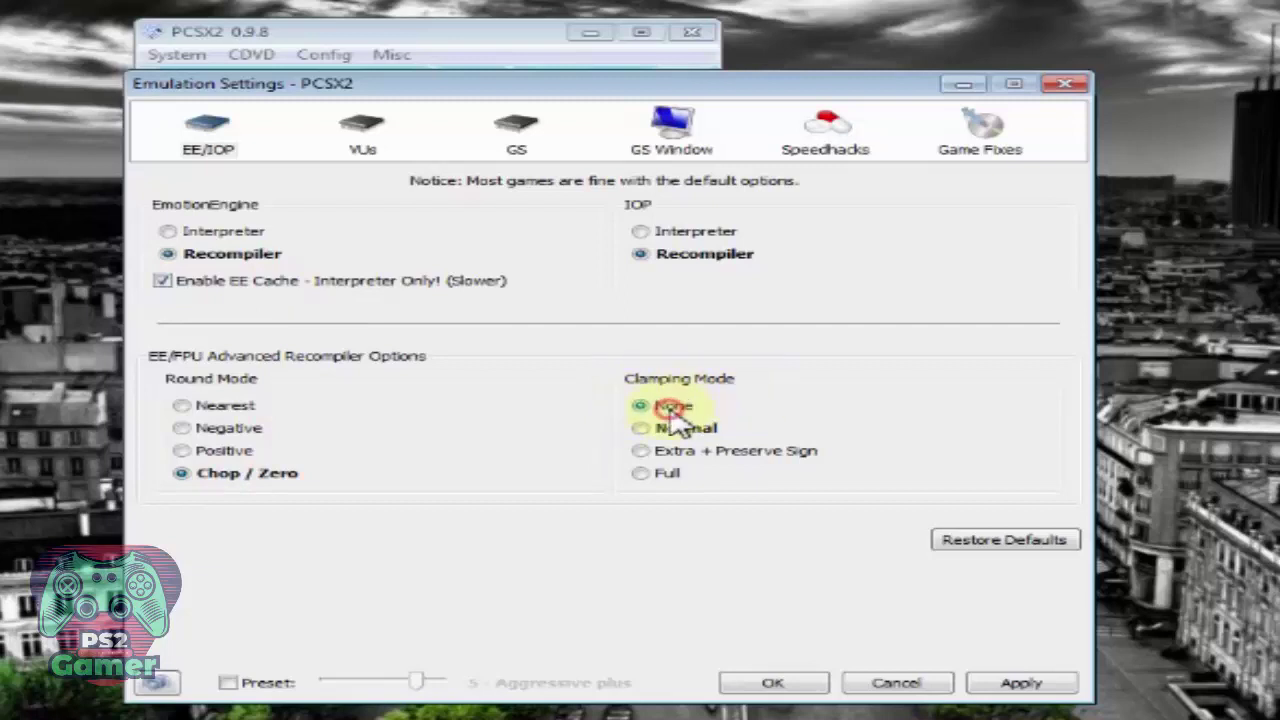
click(1022, 684)
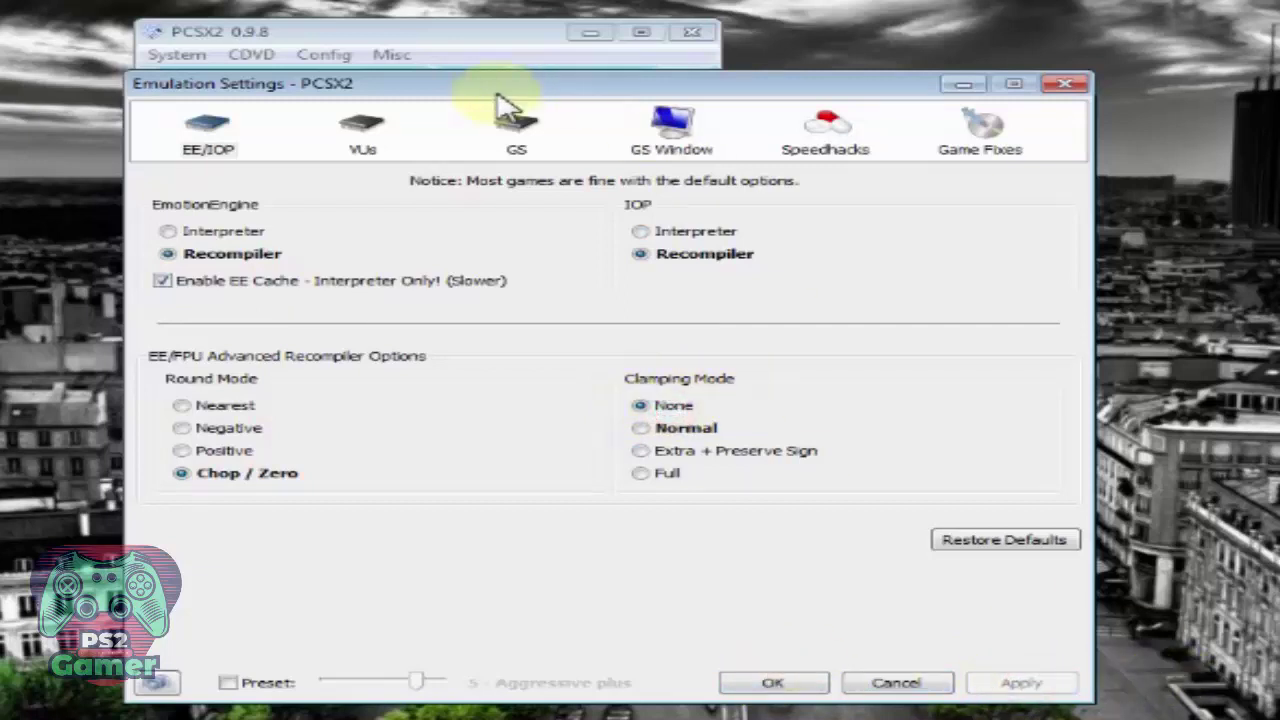
click(365, 135)
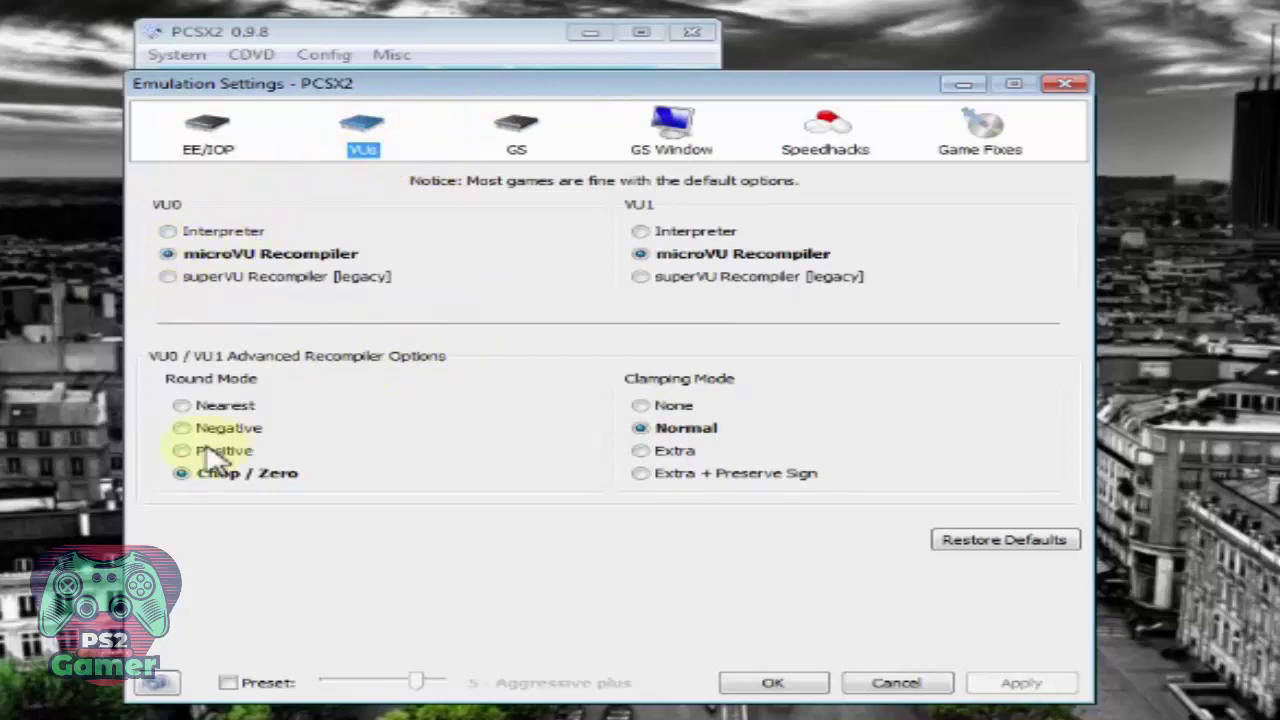
click(672, 407)
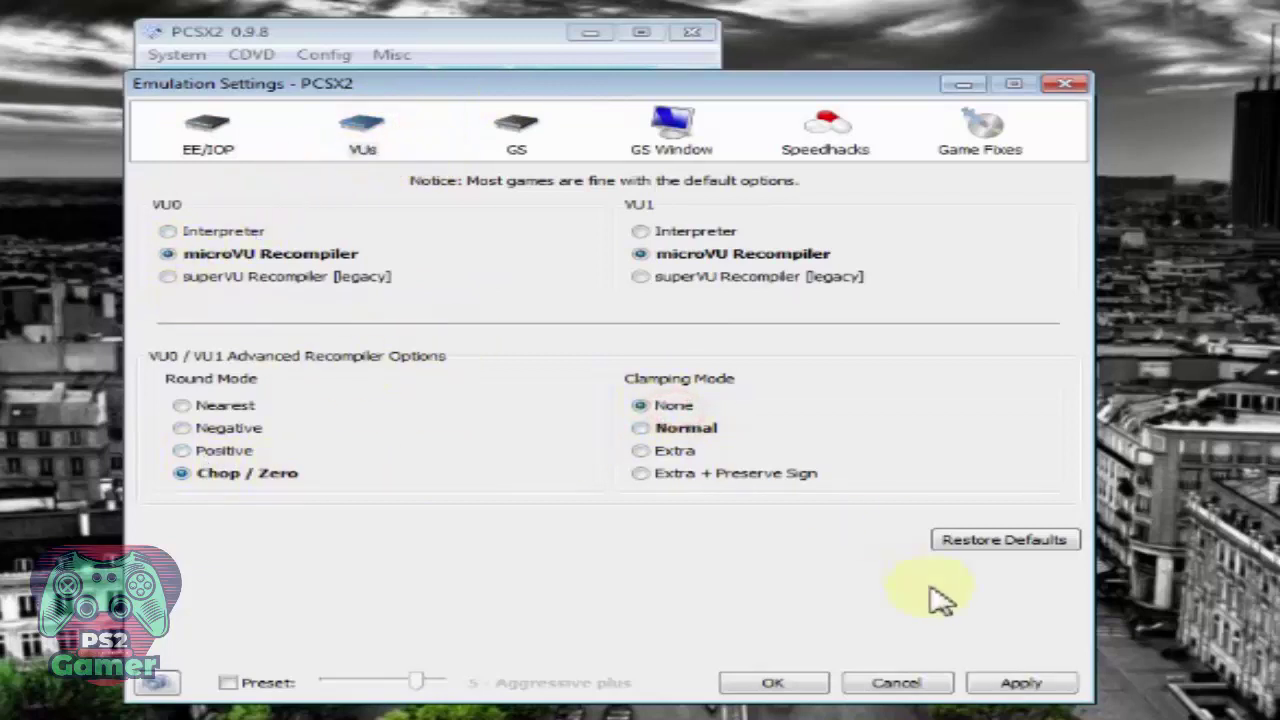
click(1025, 684)
Step: Set the GS Window aspect ratio to Fit to Window/Screen and apply it
click(515, 135)
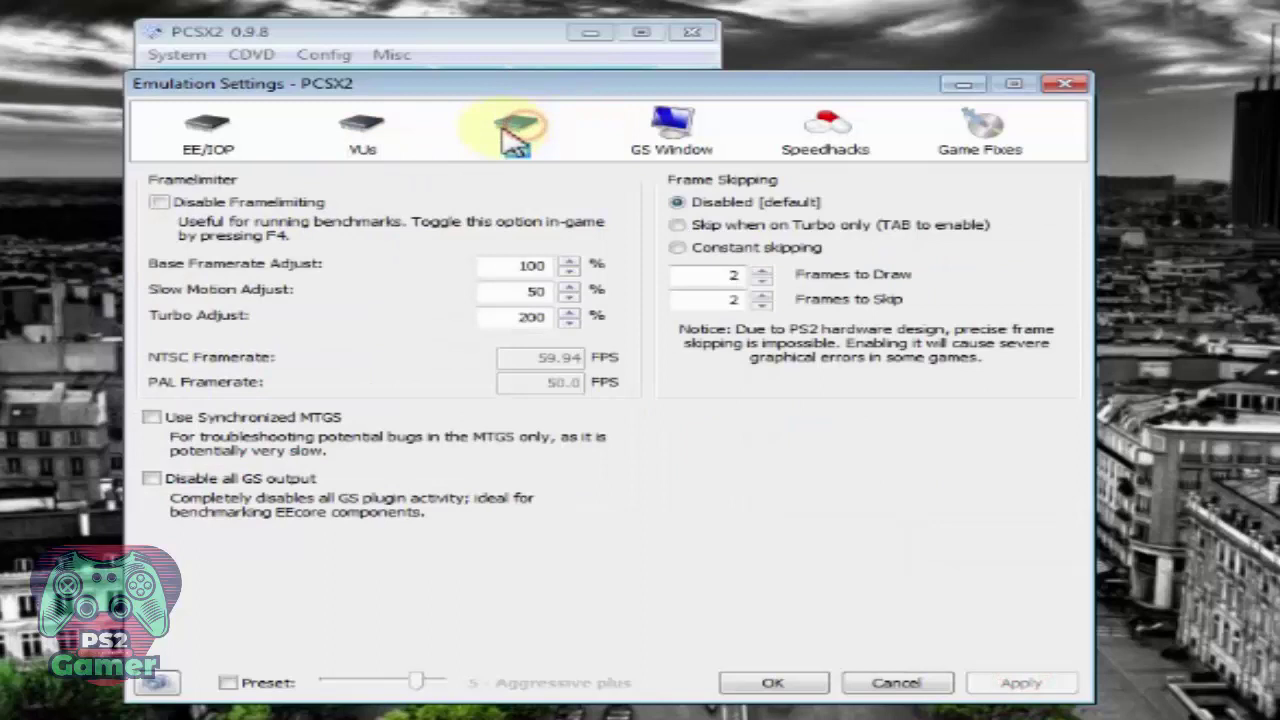
click(695, 130)
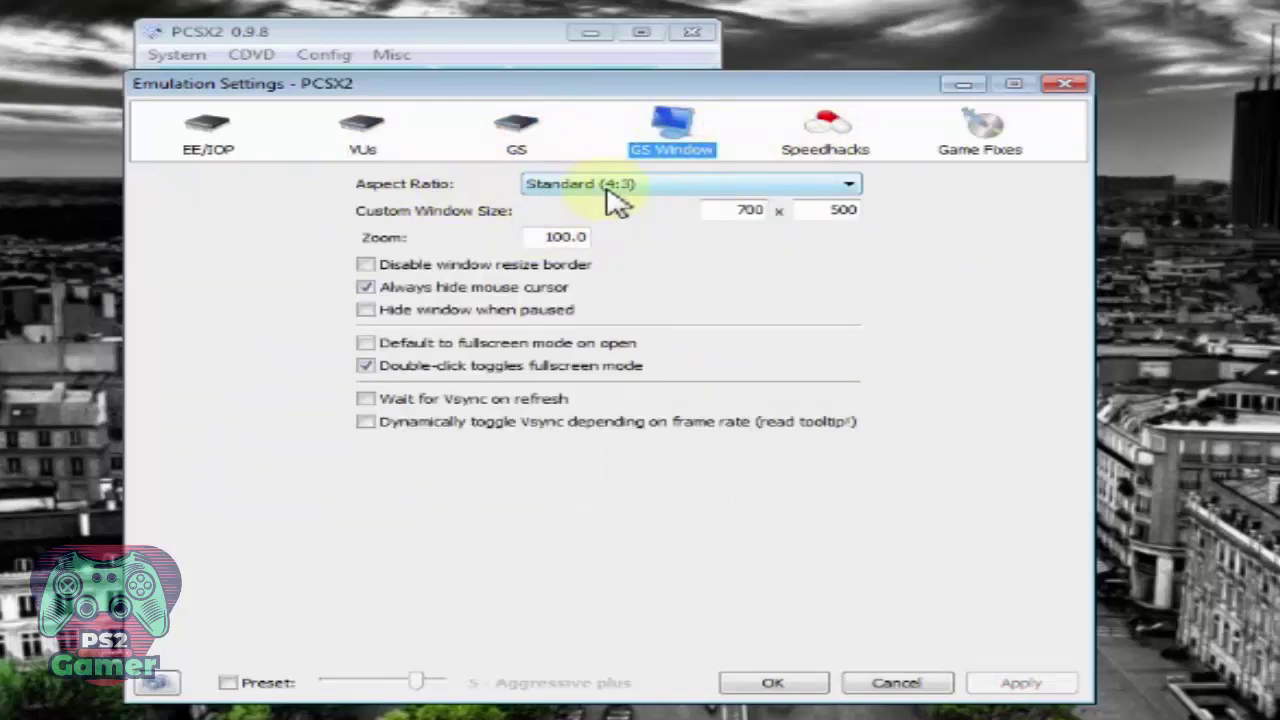
click(615, 190)
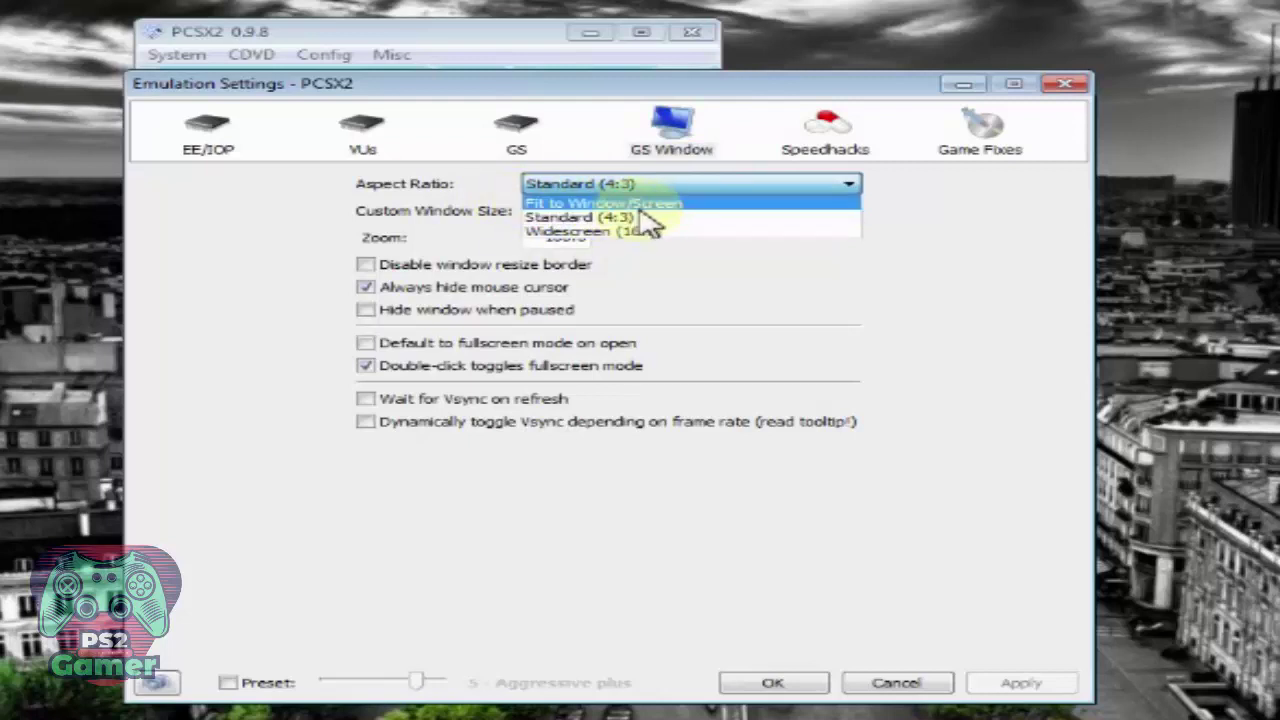
click(680, 203)
click(1030, 683)
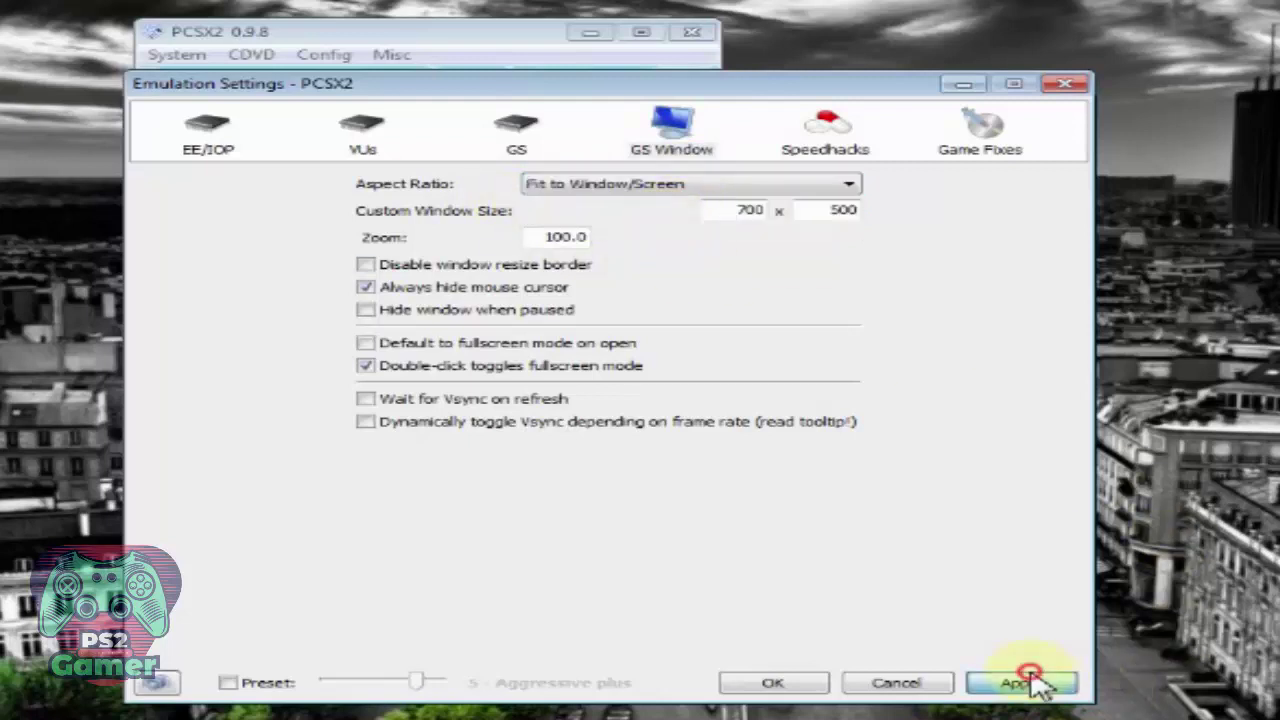
Step: Enable speedhacks with EE Cyclerate 2 and VU Cycle Stealing 0, and apply
click(830, 150)
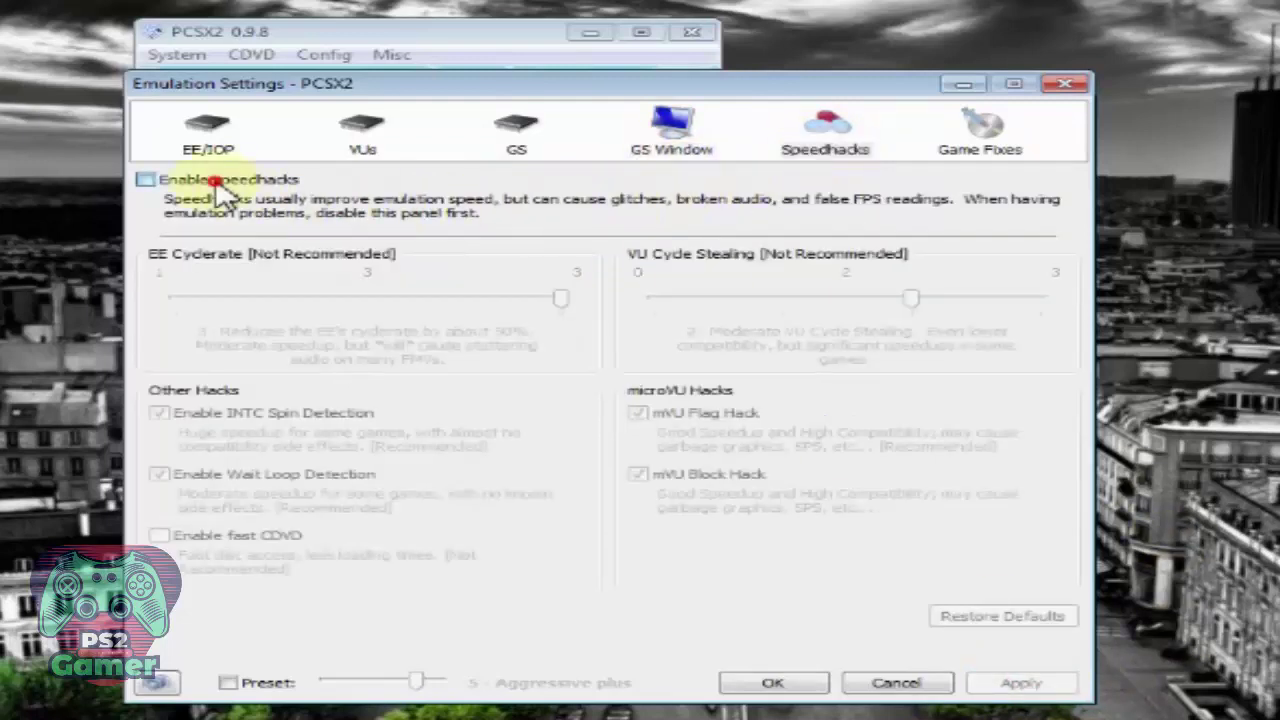
click(171, 179)
drag(912, 300, 654, 298)
drag(561, 298, 423, 306)
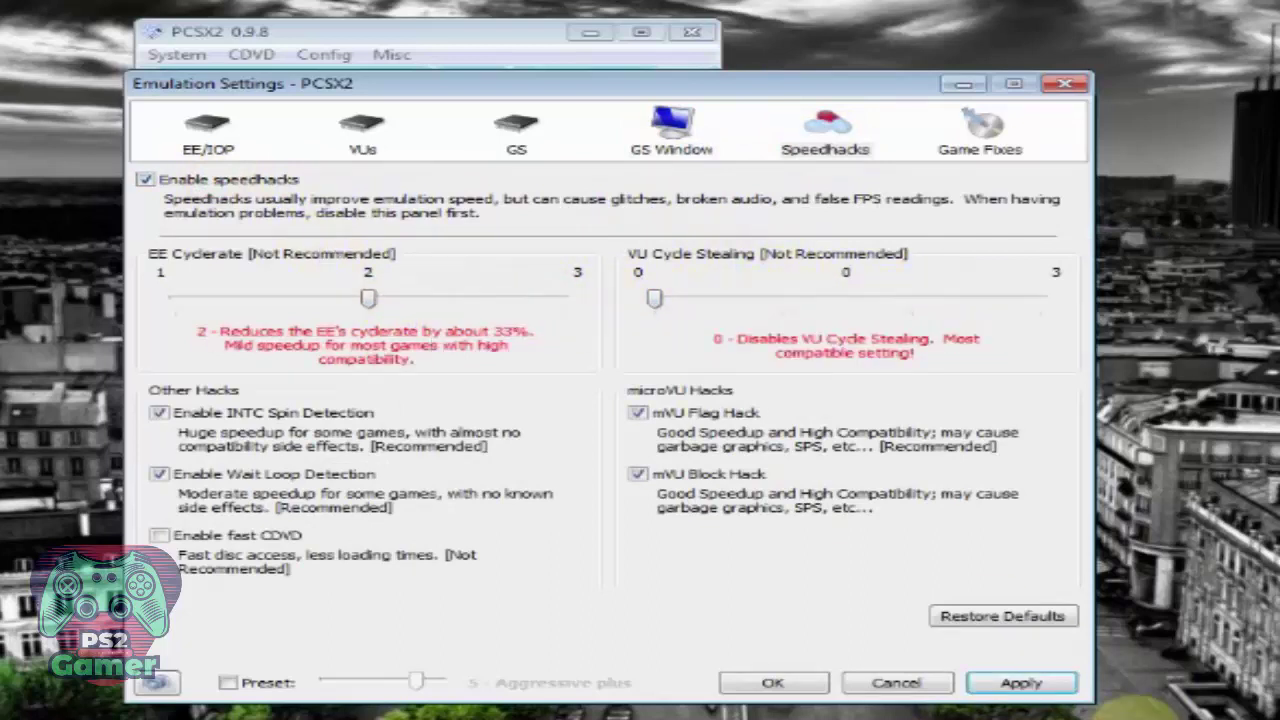
click(1005, 684)
Step: Disable manual game fixes, confirm with OK, and toggle Automatic Gamefixes in the System menu
click(945, 140)
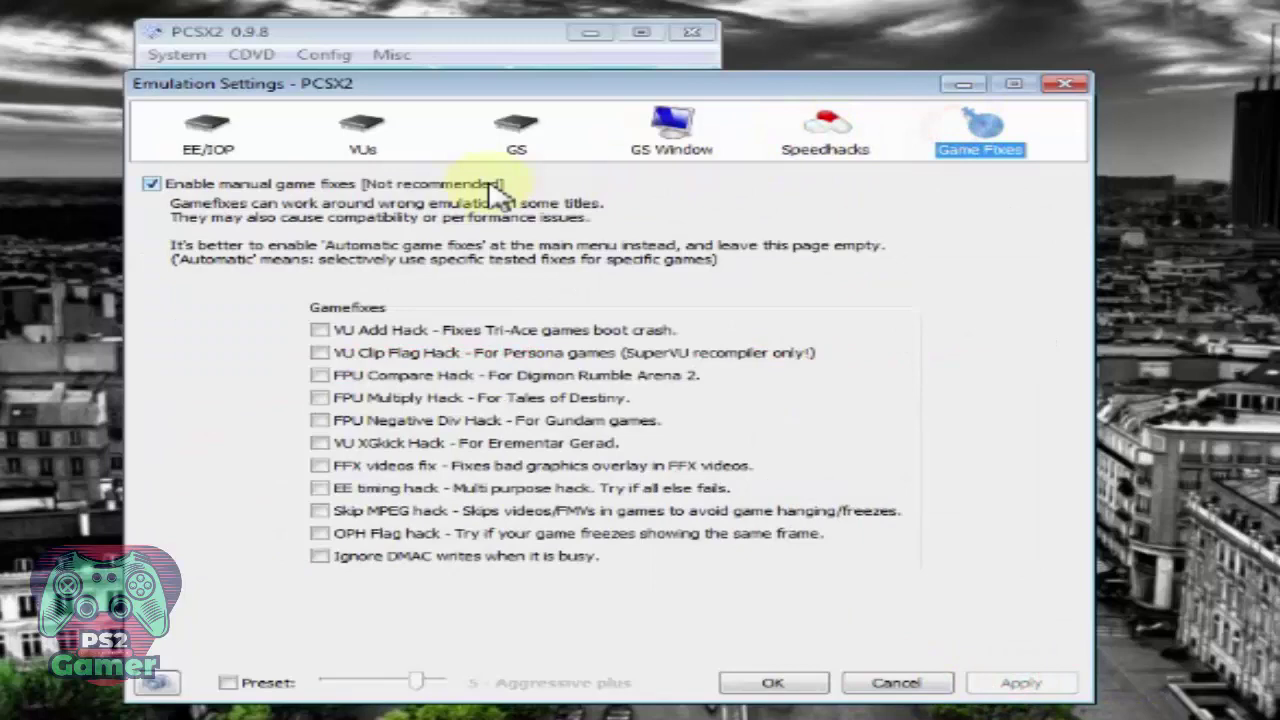
click(225, 190)
click(200, 190)
click(988, 683)
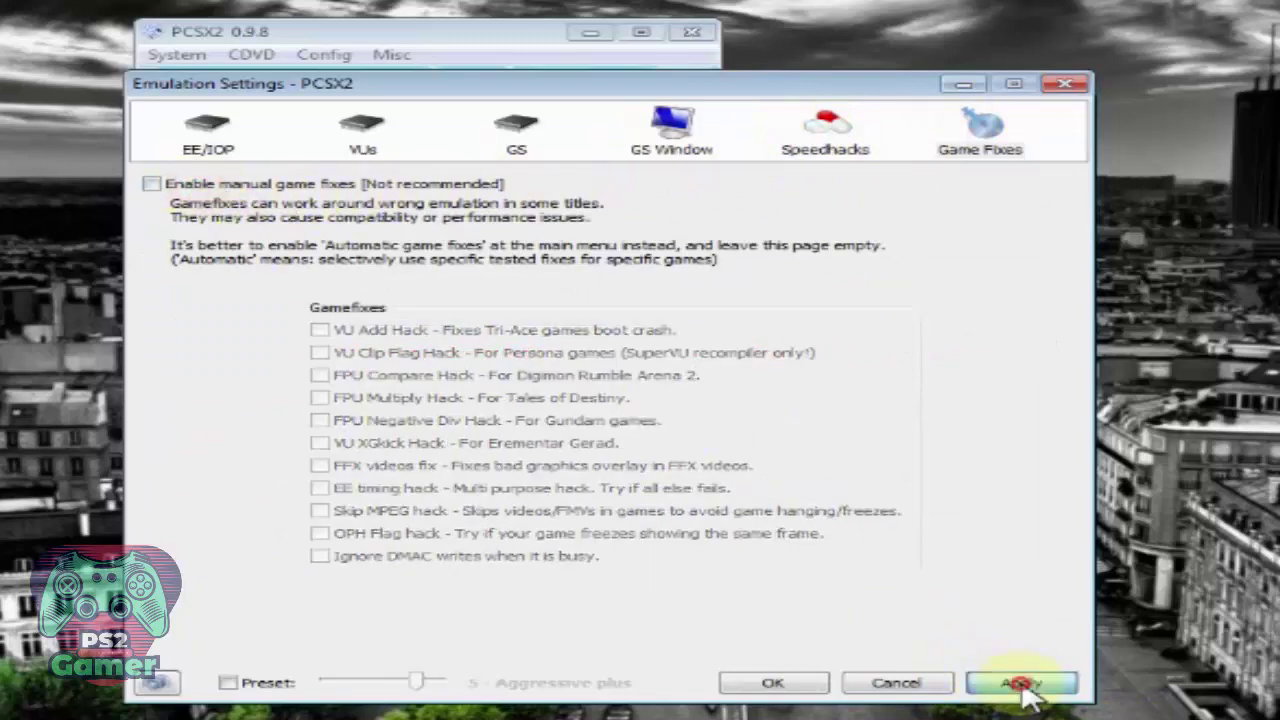
click(800, 683)
click(180, 56)
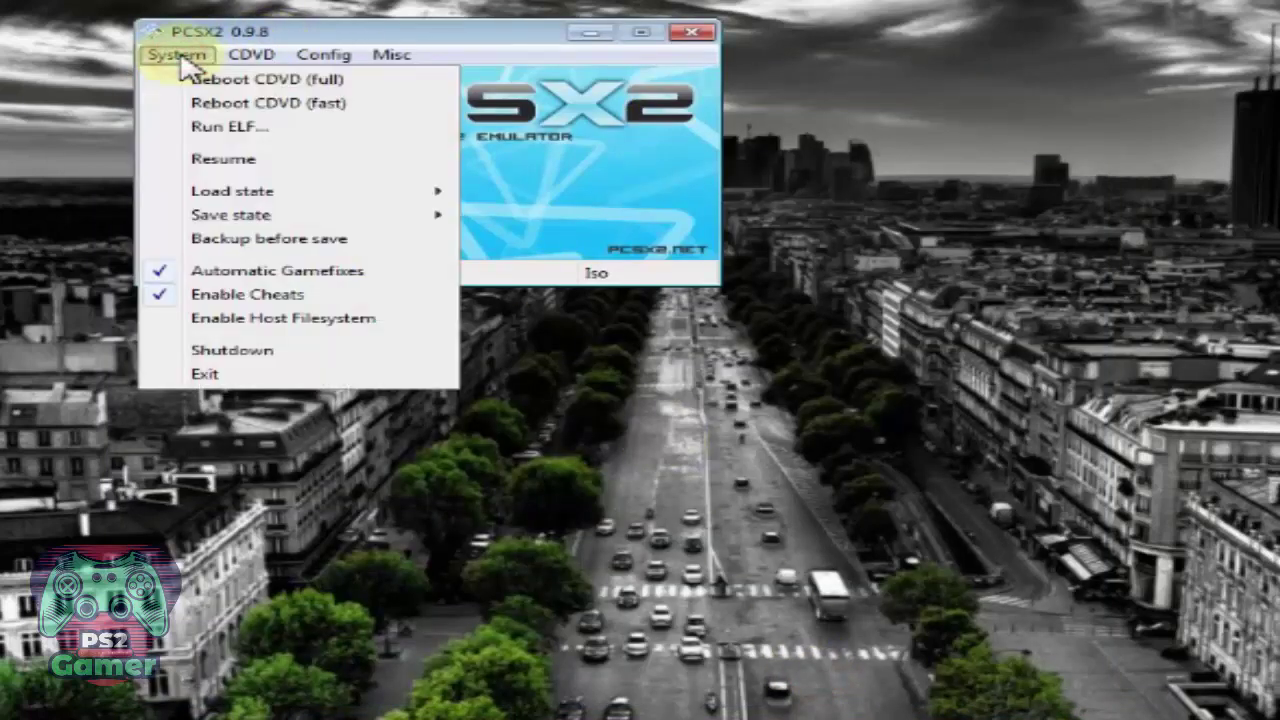
mouse_move(233, 195)
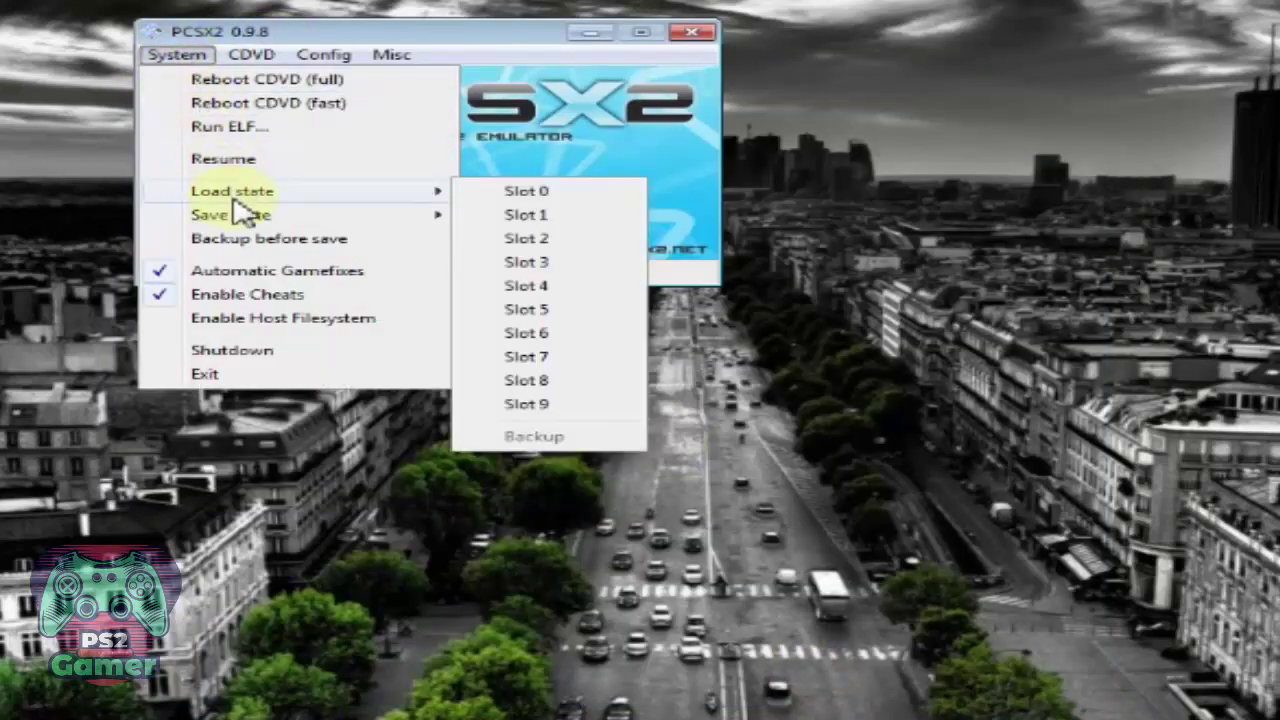
click(243, 271)
Step: Dismiss the GS plugin error, accept the Components Selectors, and close the empty GS window
click(326, 56)
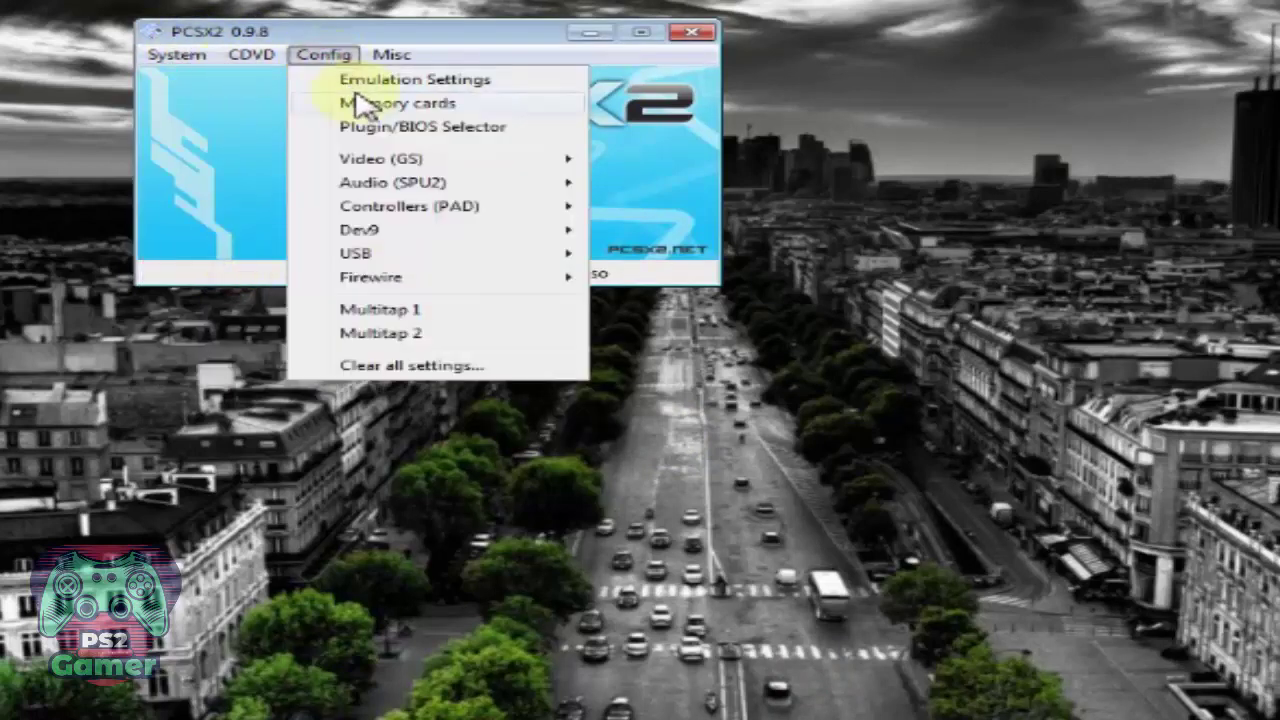
mouse_move(470, 175)
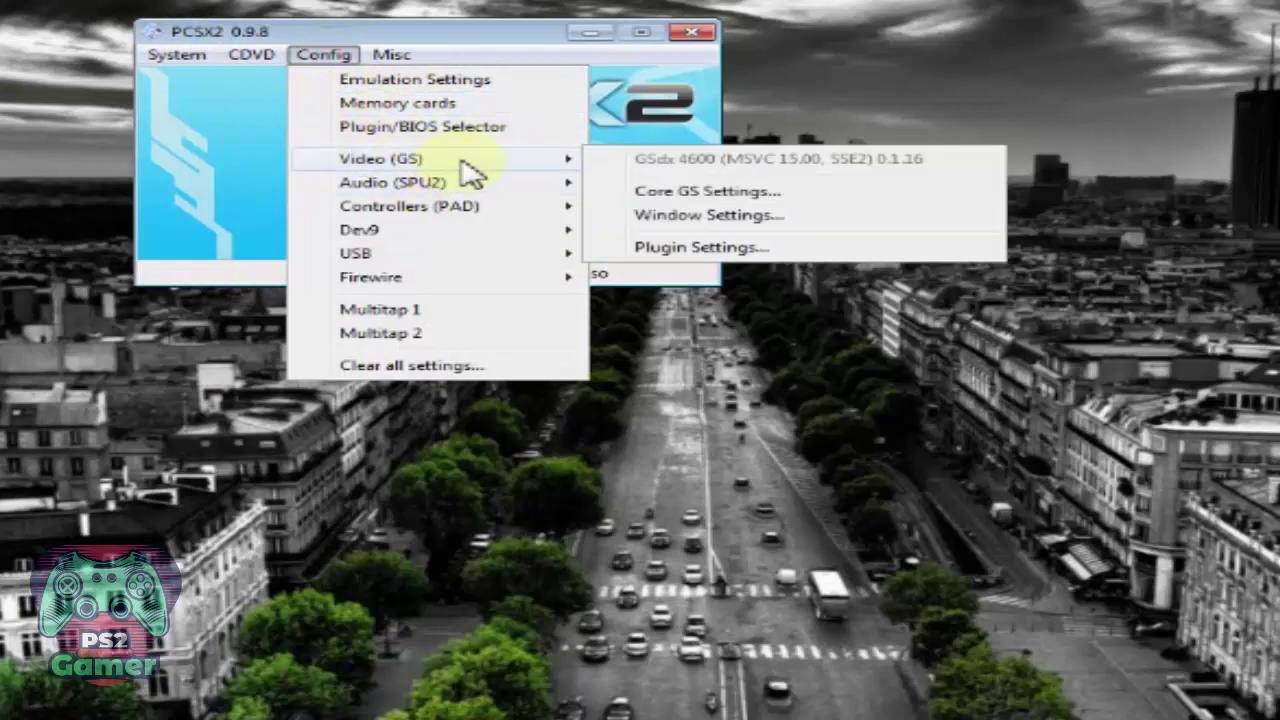
click(768, 249)
click(655, 442)
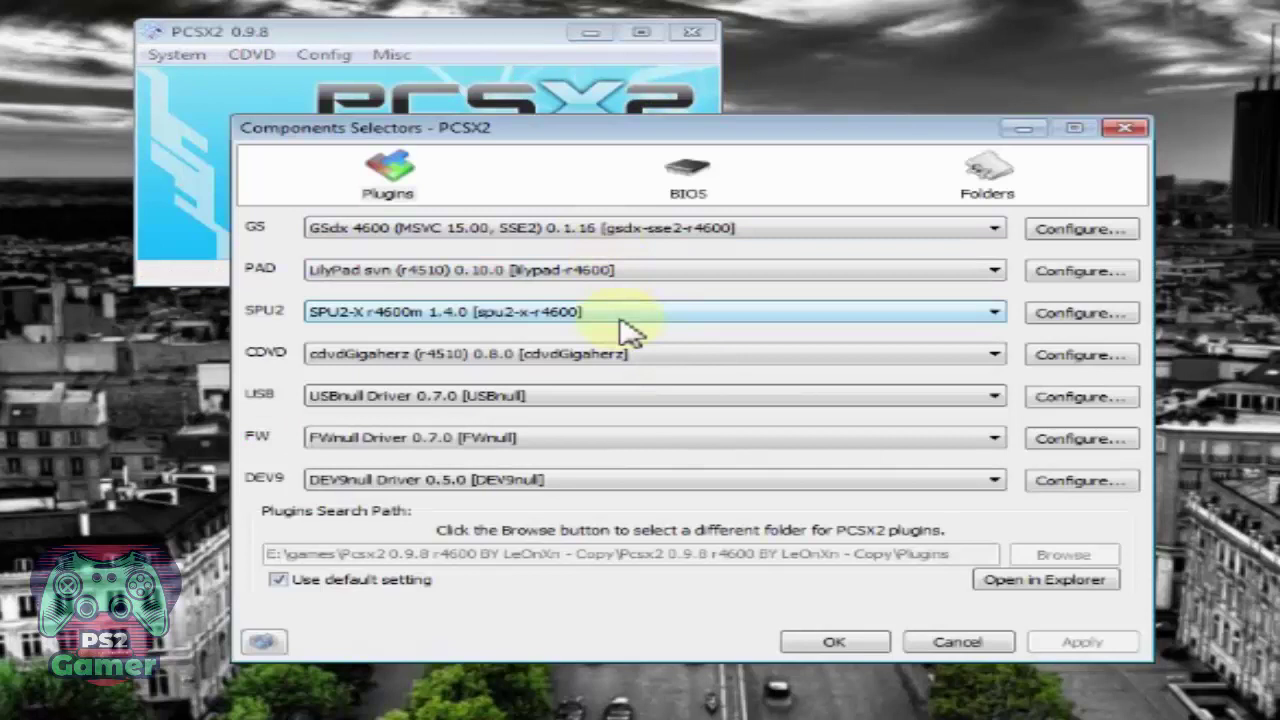
click(843, 643)
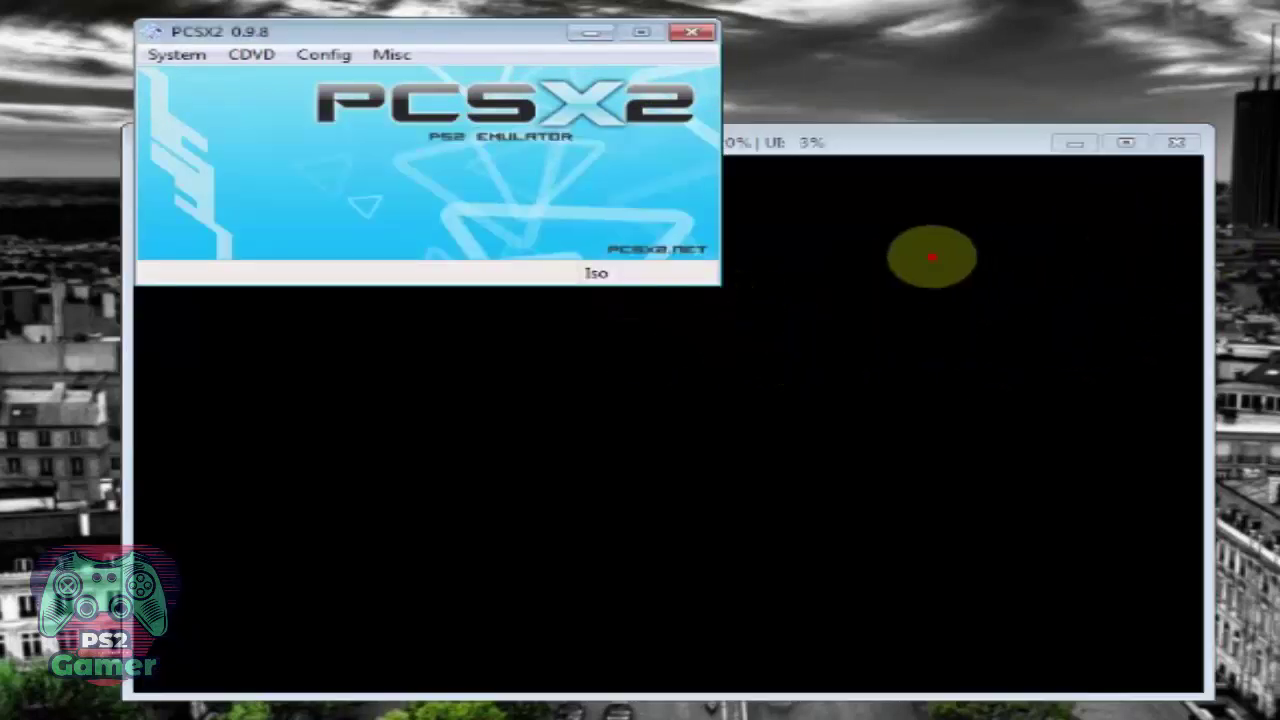
click(1172, 146)
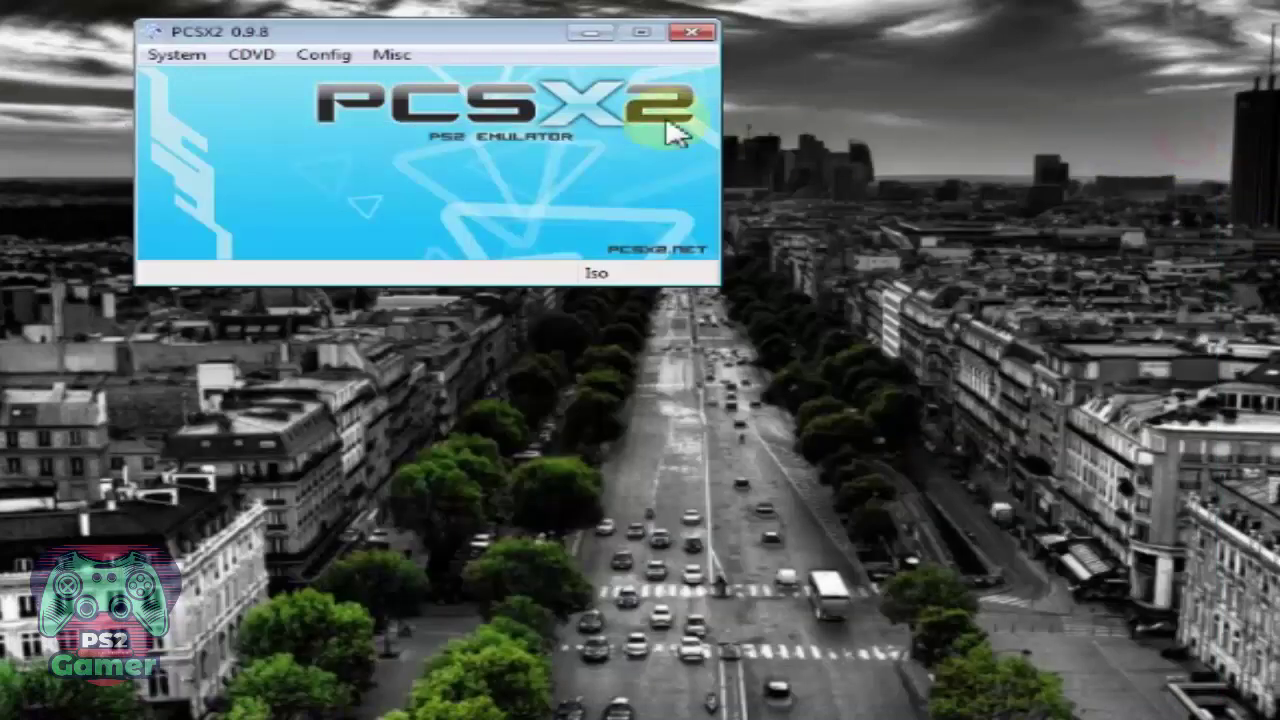
Step: Open the GSdx plugin settings via Config > Video (GS) > Plugin Settings
click(335, 56)
mouse_move(440, 160)
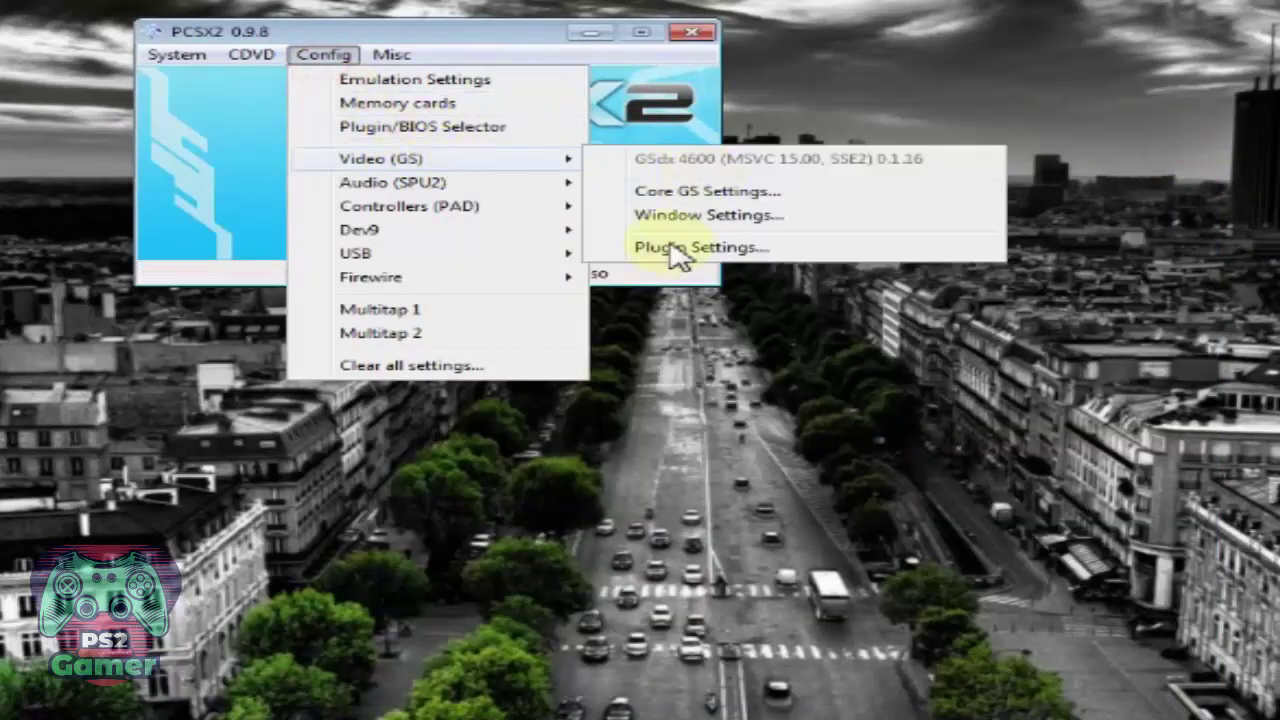
click(672, 245)
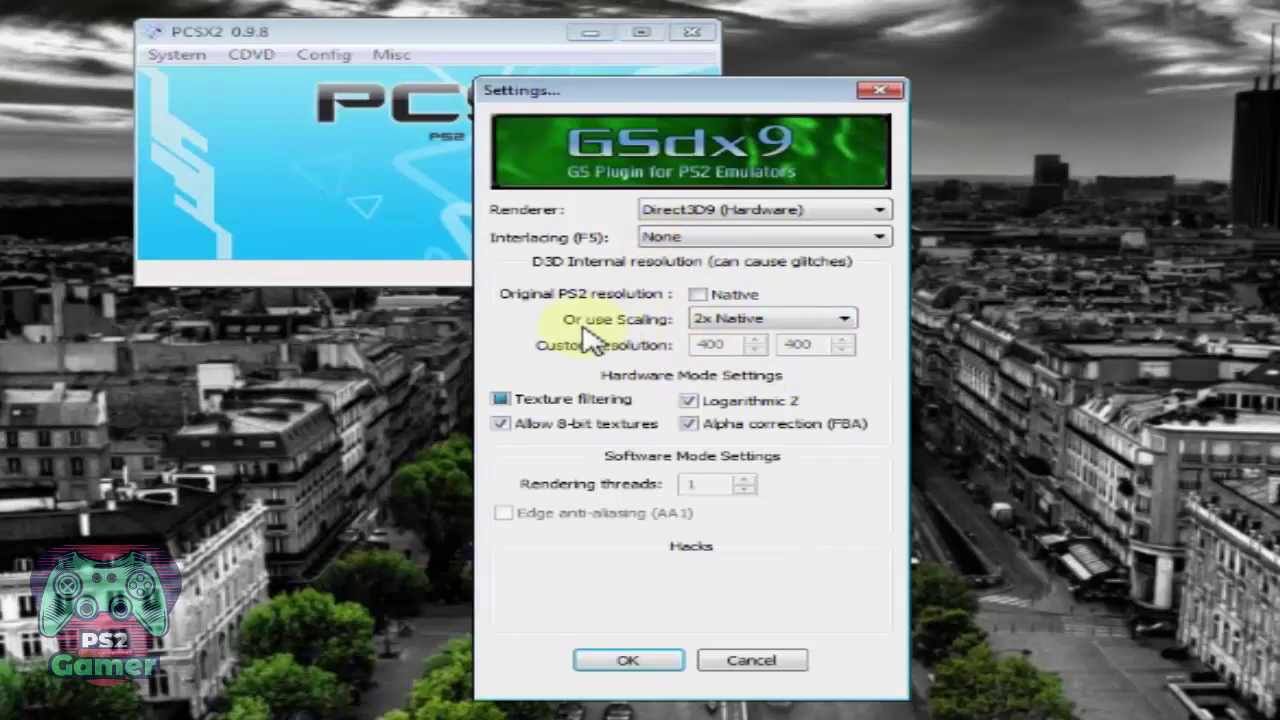
Step: Set GSdx scaling to Custom 400×400, turn off Logarithmic Z and Alpha correction, enable texture filtering, and save
click(730, 320)
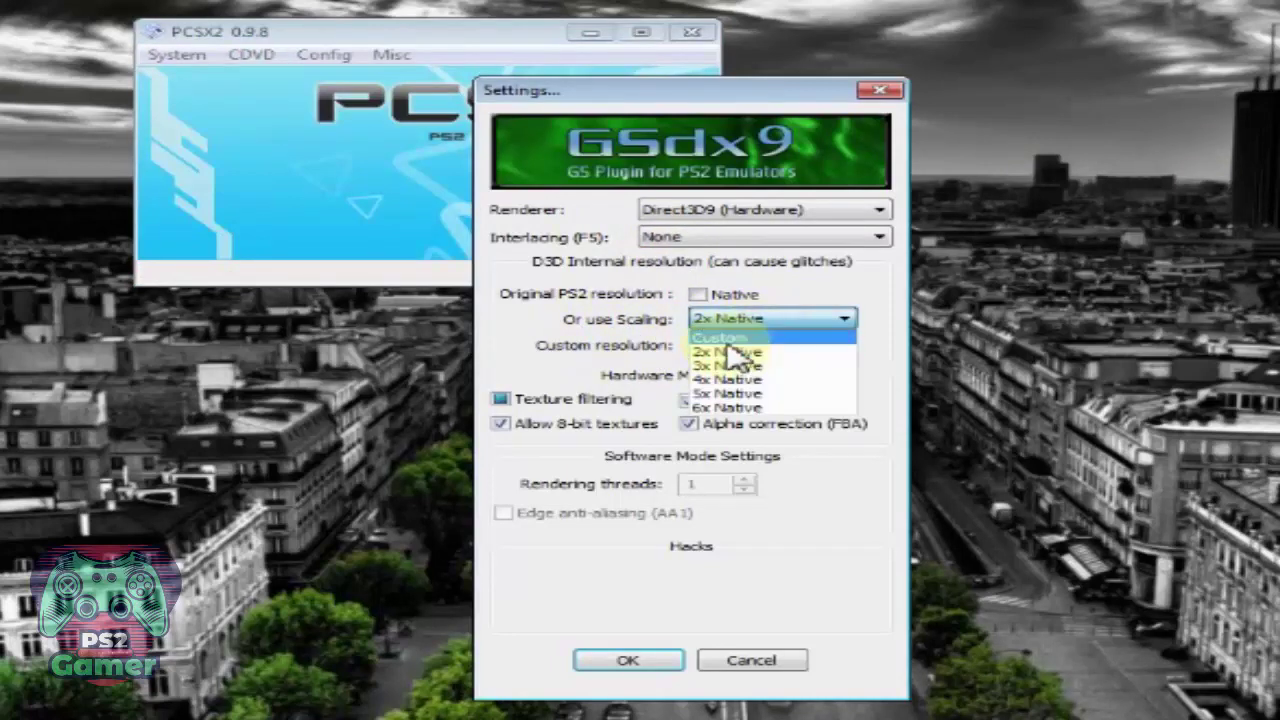
click(735, 335)
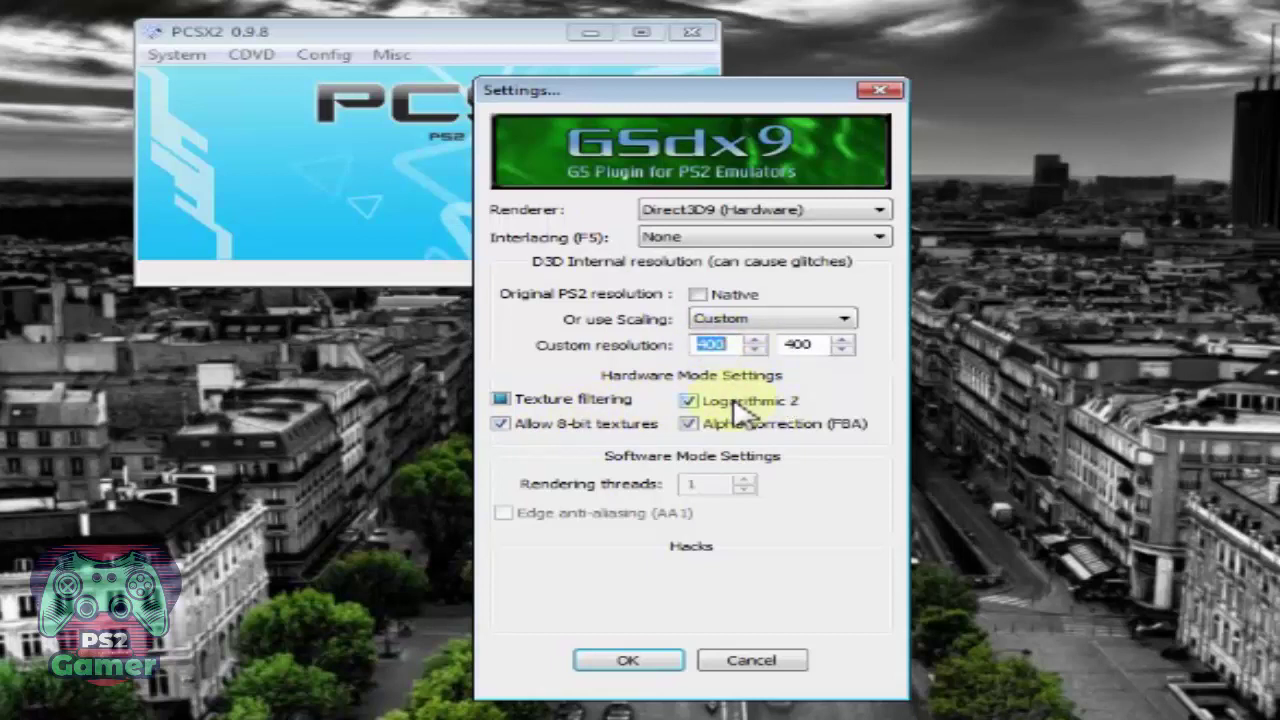
click(689, 400)
click(689, 423)
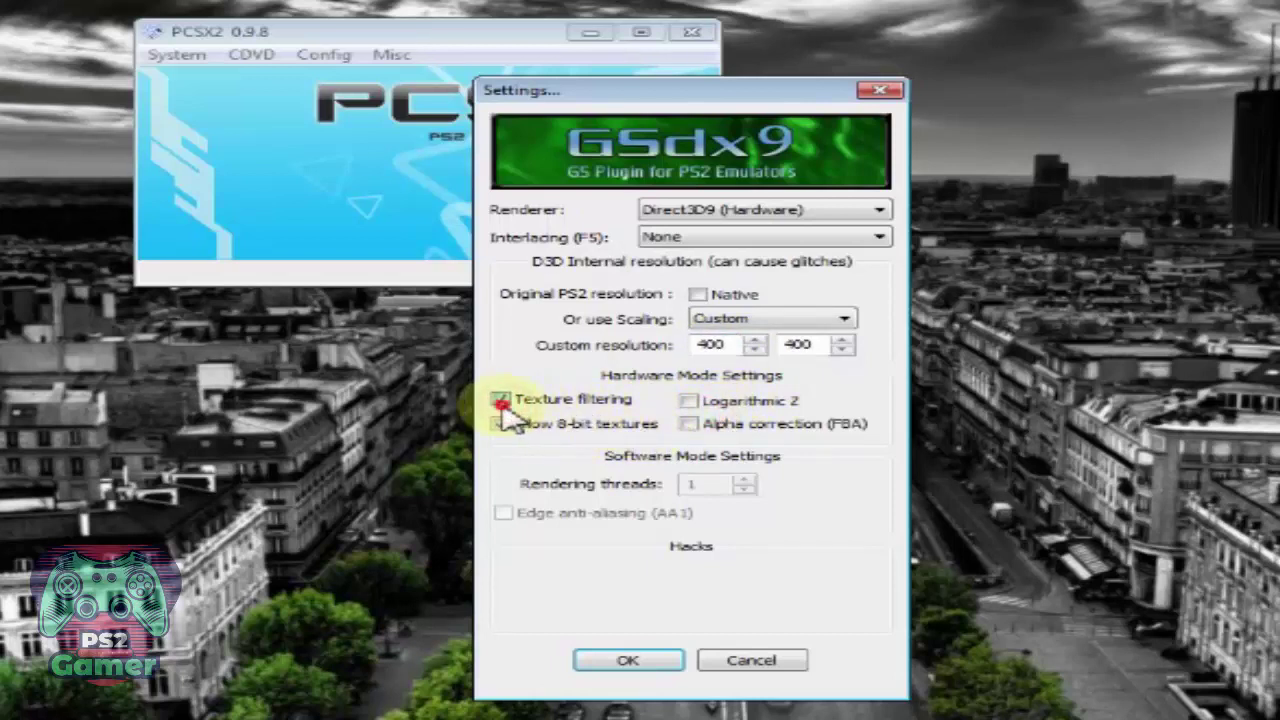
click(516, 400)
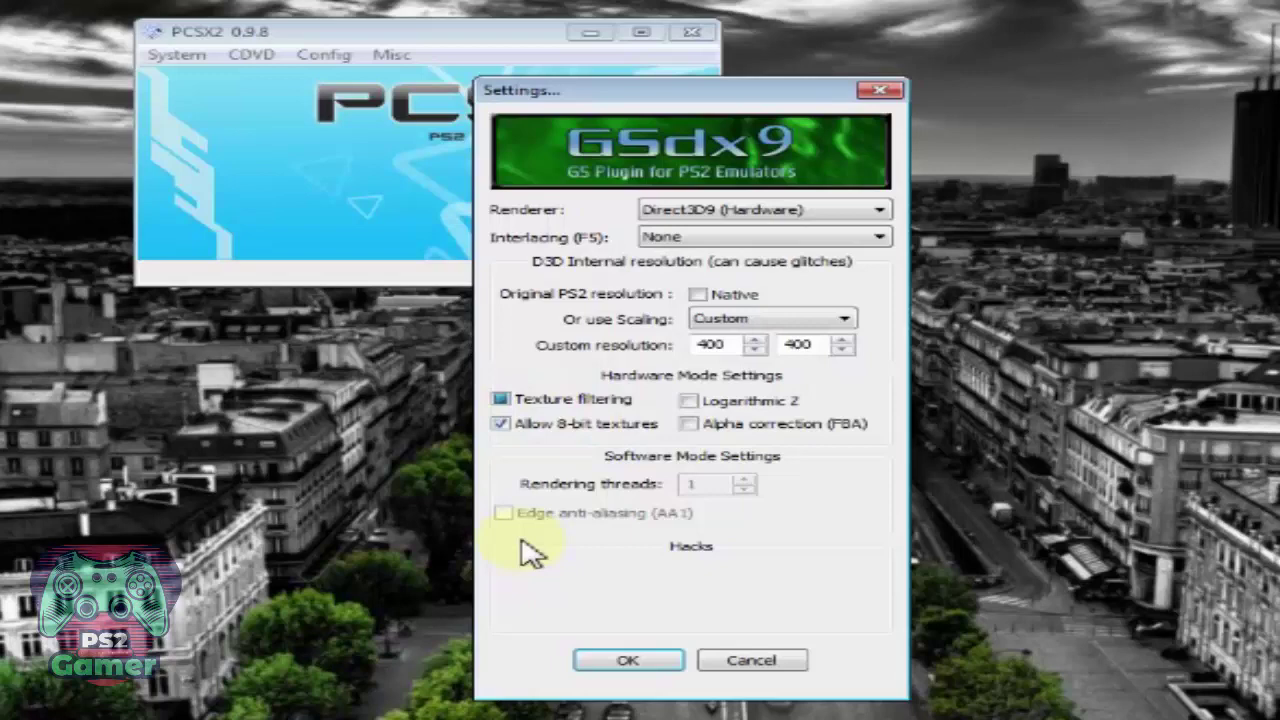
click(676, 648)
Step: Dismiss the plugin error, exit PCSX2 via System > Exit, and relaunch it from the desktop icon
click(645, 437)
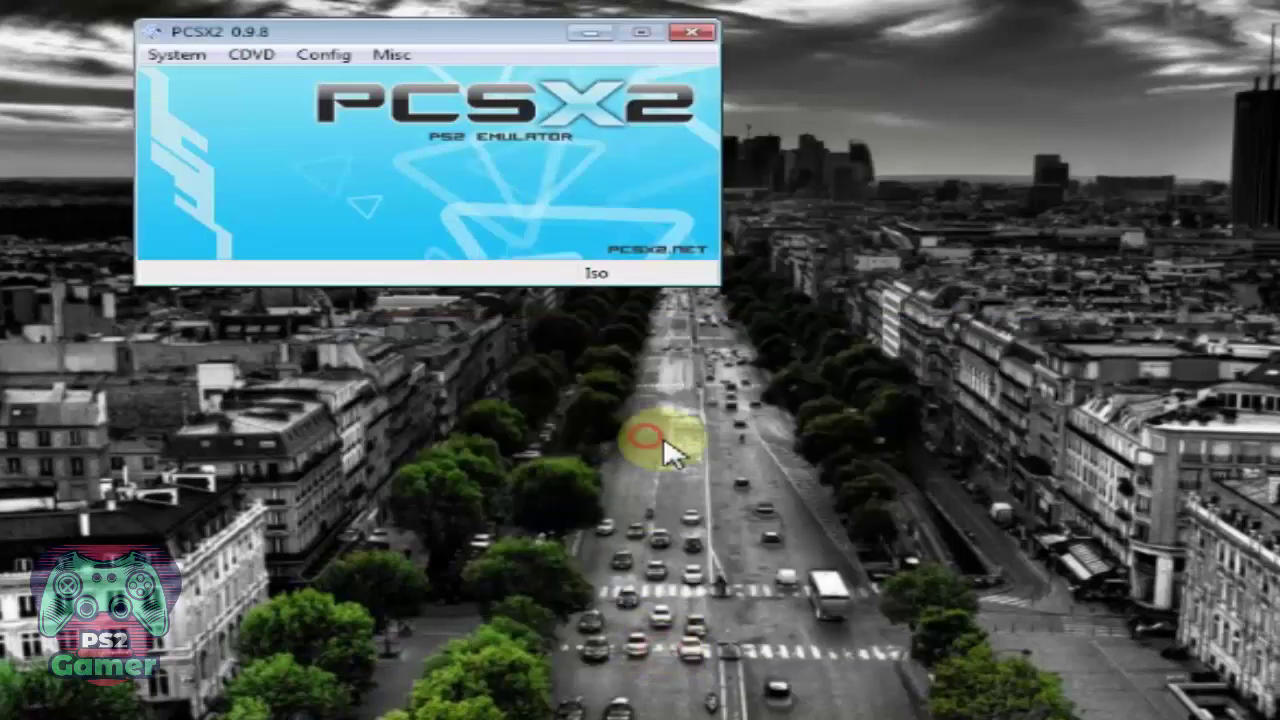
click(830, 640)
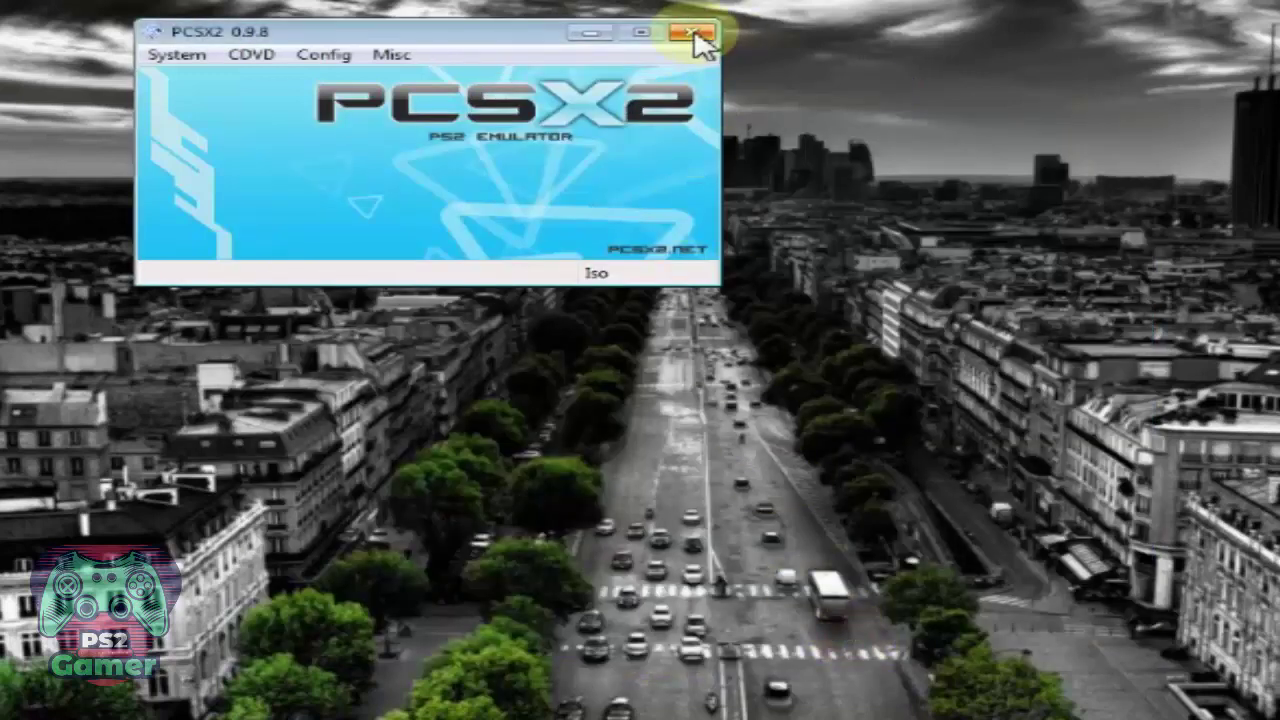
click(177, 54)
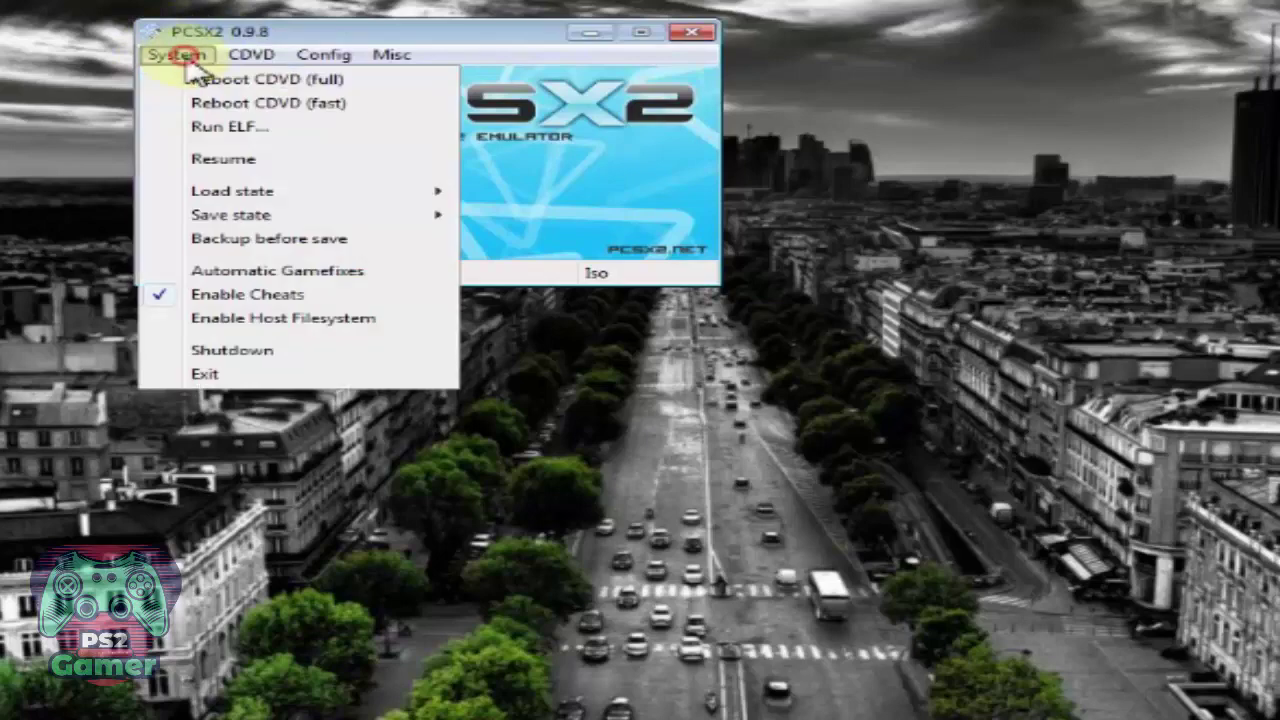
click(298, 380)
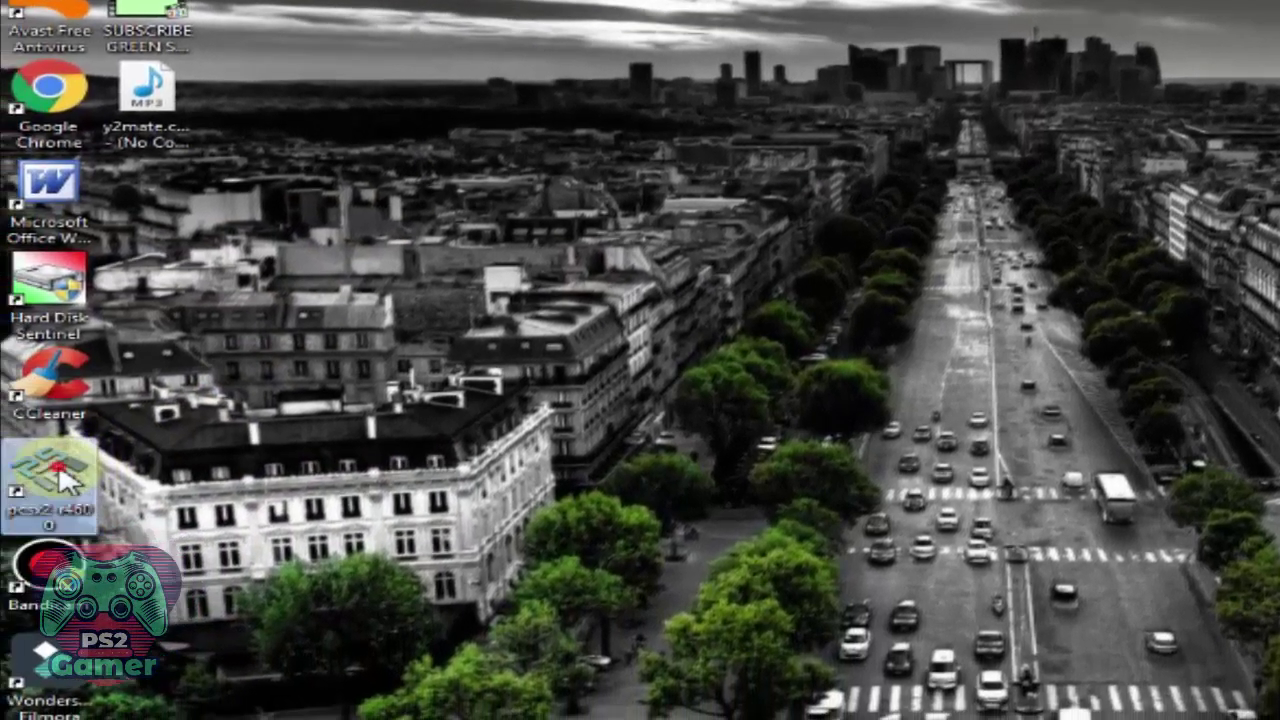
double_click(60, 472)
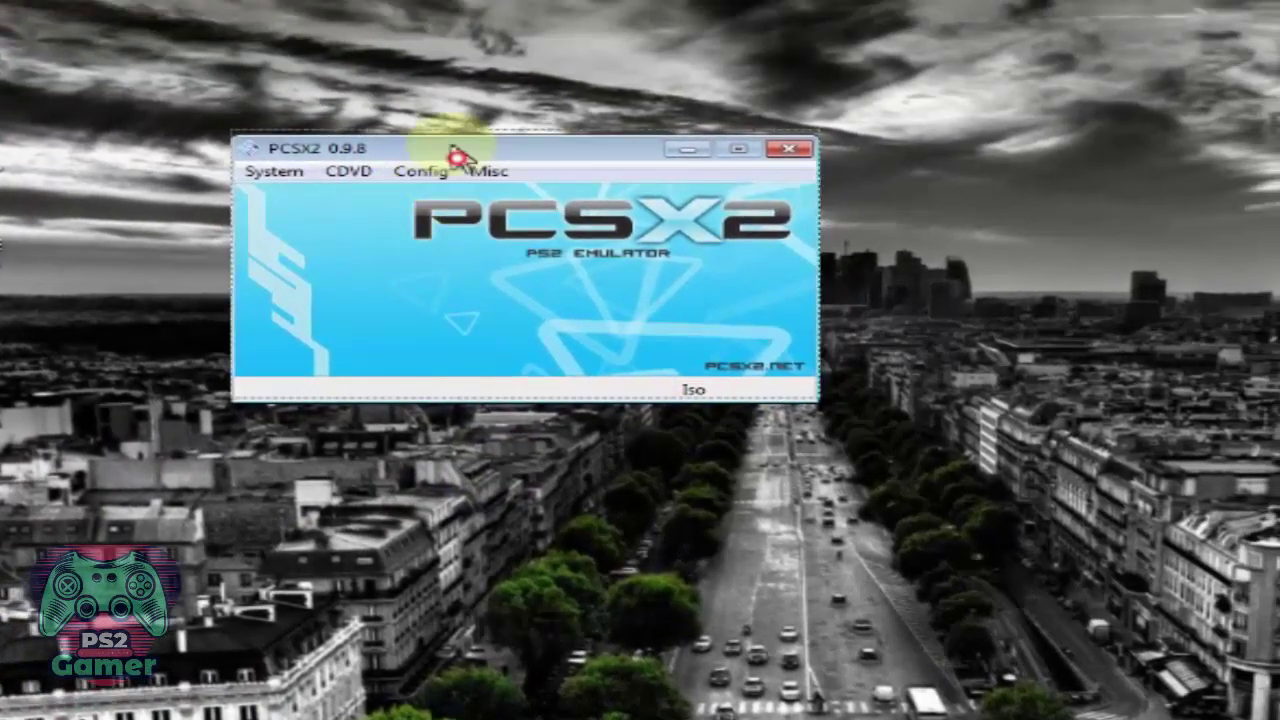
click(245, 124)
click(312, 122)
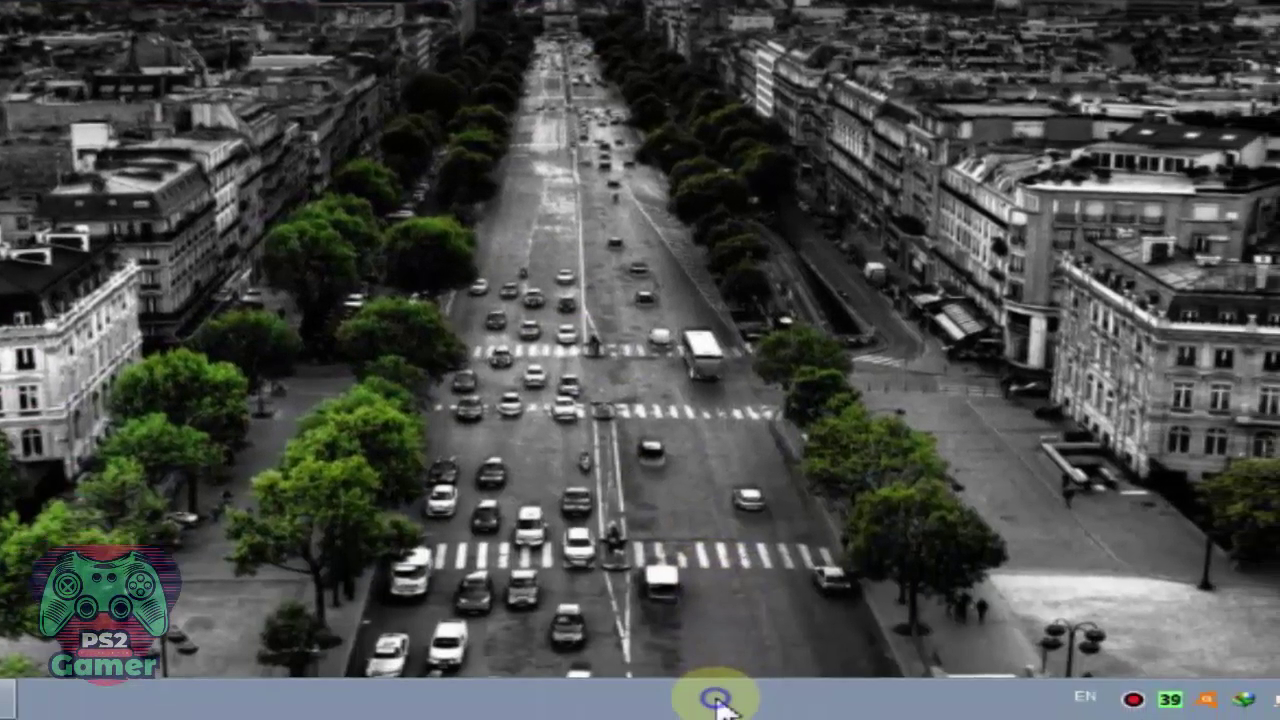
Step: Set the pcsx2 process priority to High in Task Manager, then switch back to PCSX2
right_click(757, 703)
click(777, 629)
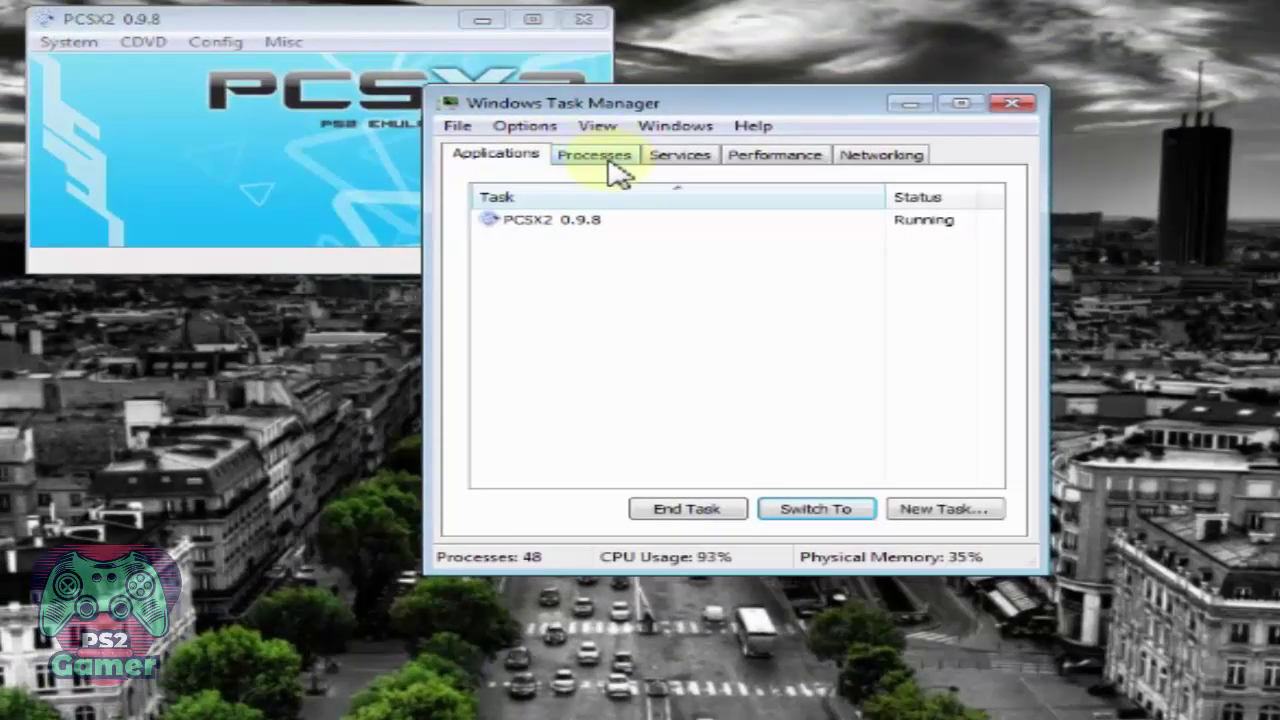
click(612, 165)
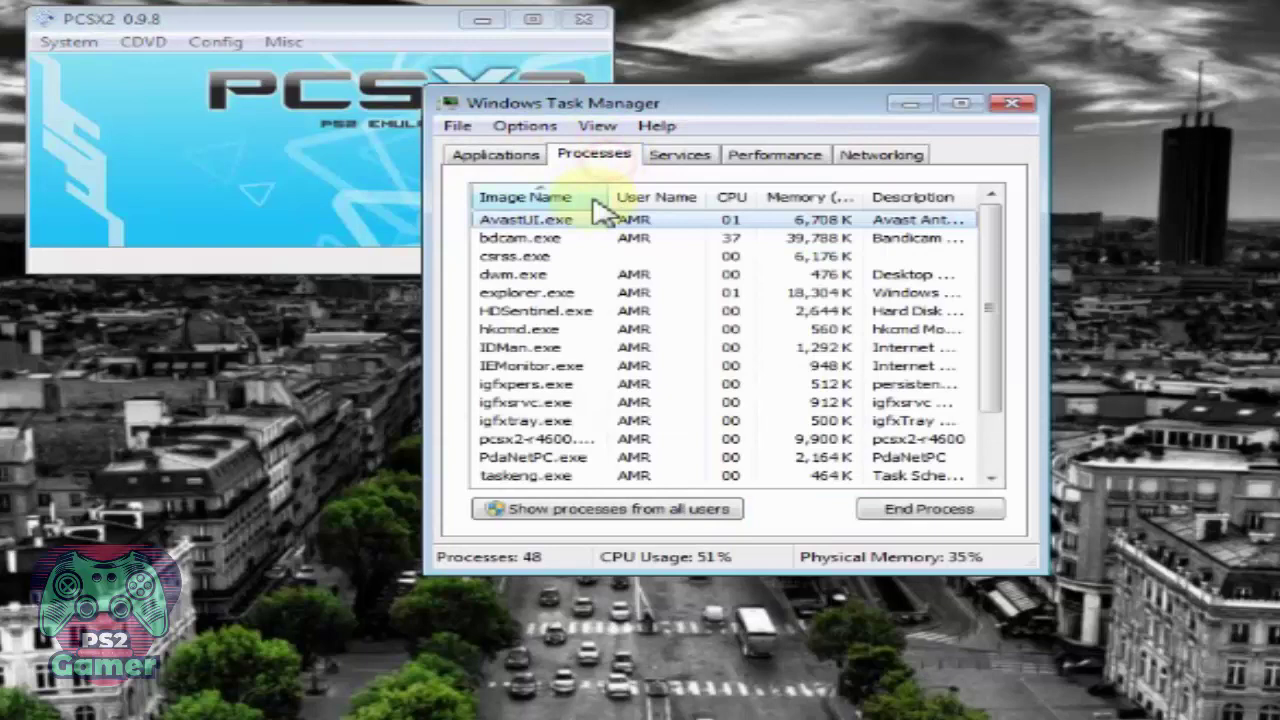
scroll(560, 370, down, 2)
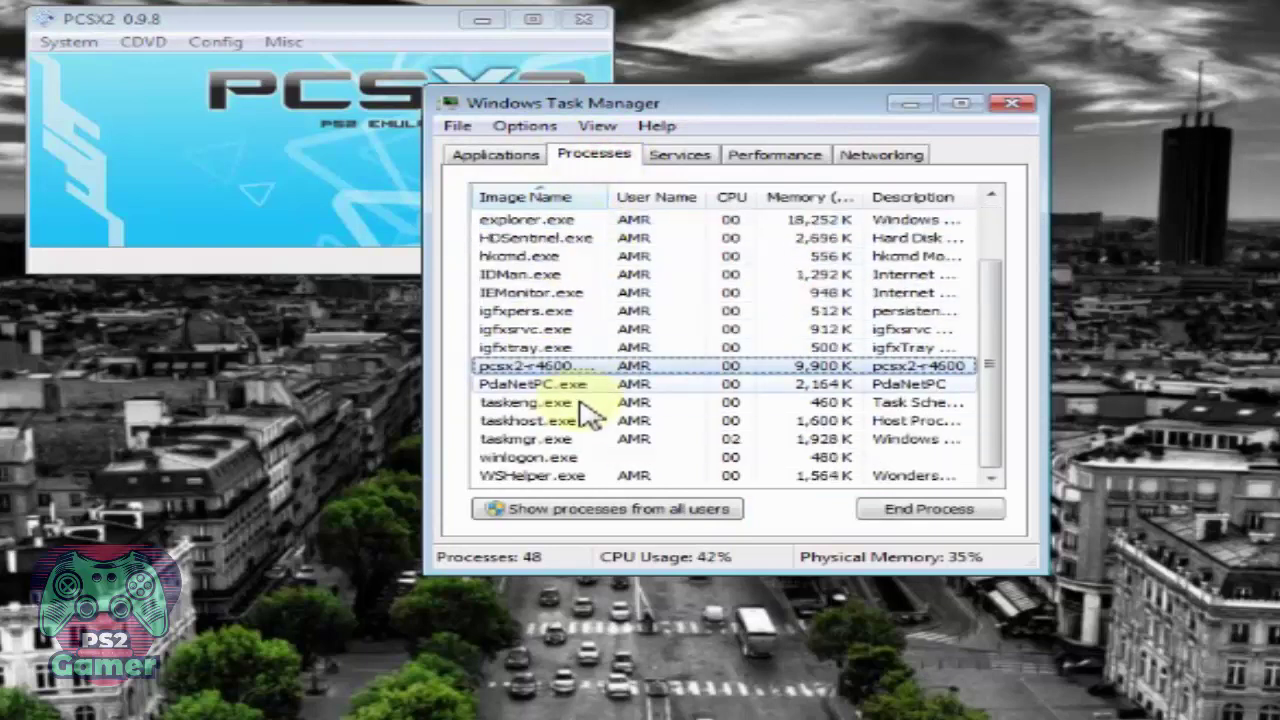
right_click(518, 366)
mouse_move(650, 541)
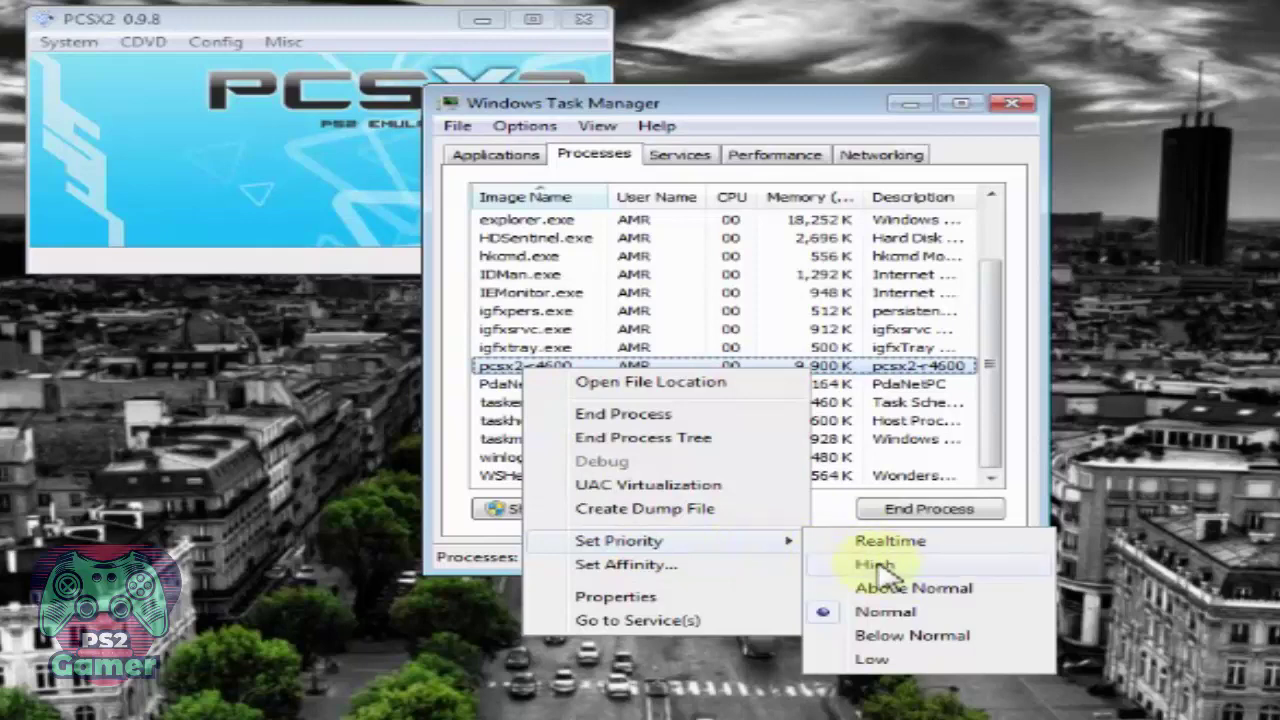
click(935, 566)
click(660, 463)
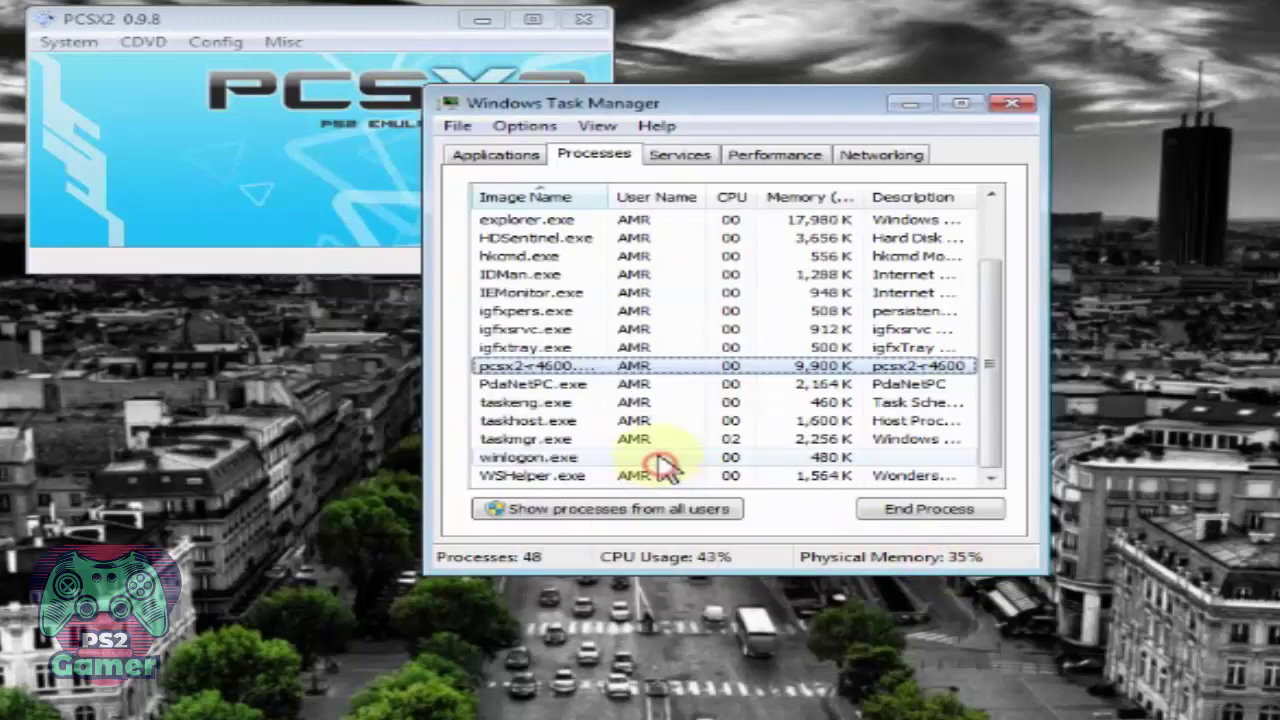
click(495, 153)
double_click(540, 219)
Step: Boot the game with Boot CDVD (fast) and switch the frame limiter to Turbo with Tab
click(66, 41)
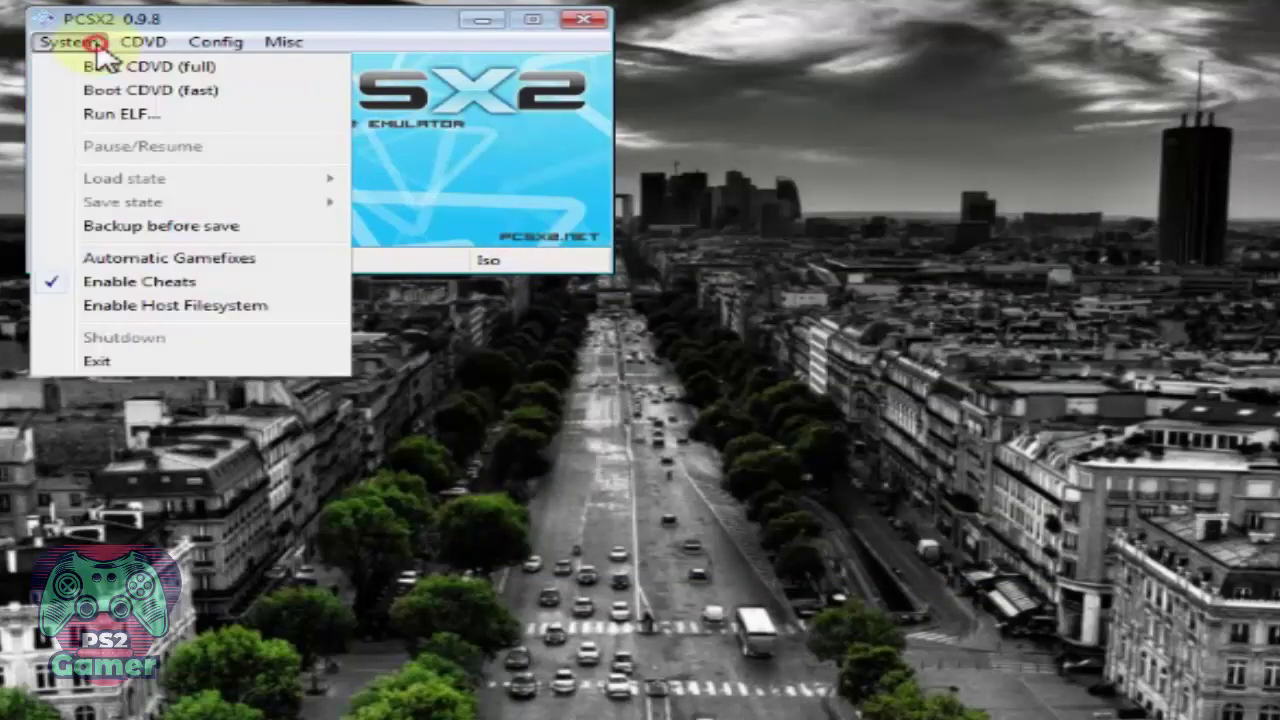
click(196, 100)
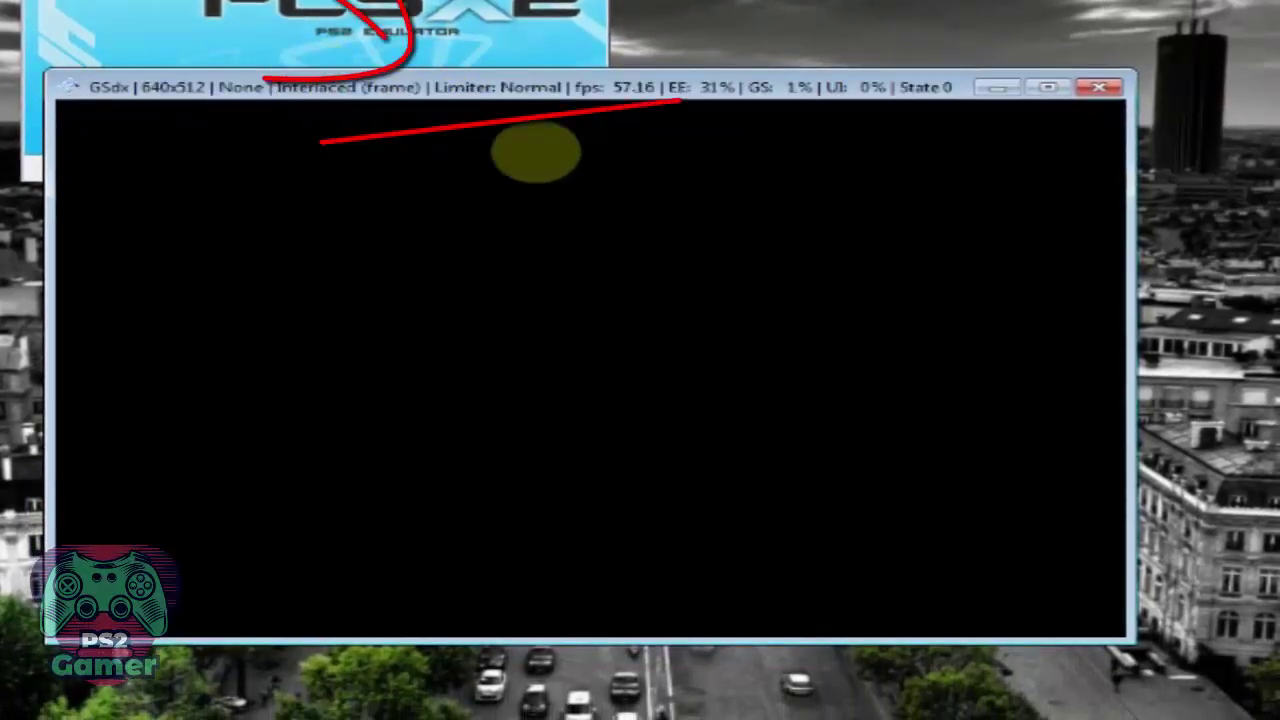
key(Tab)
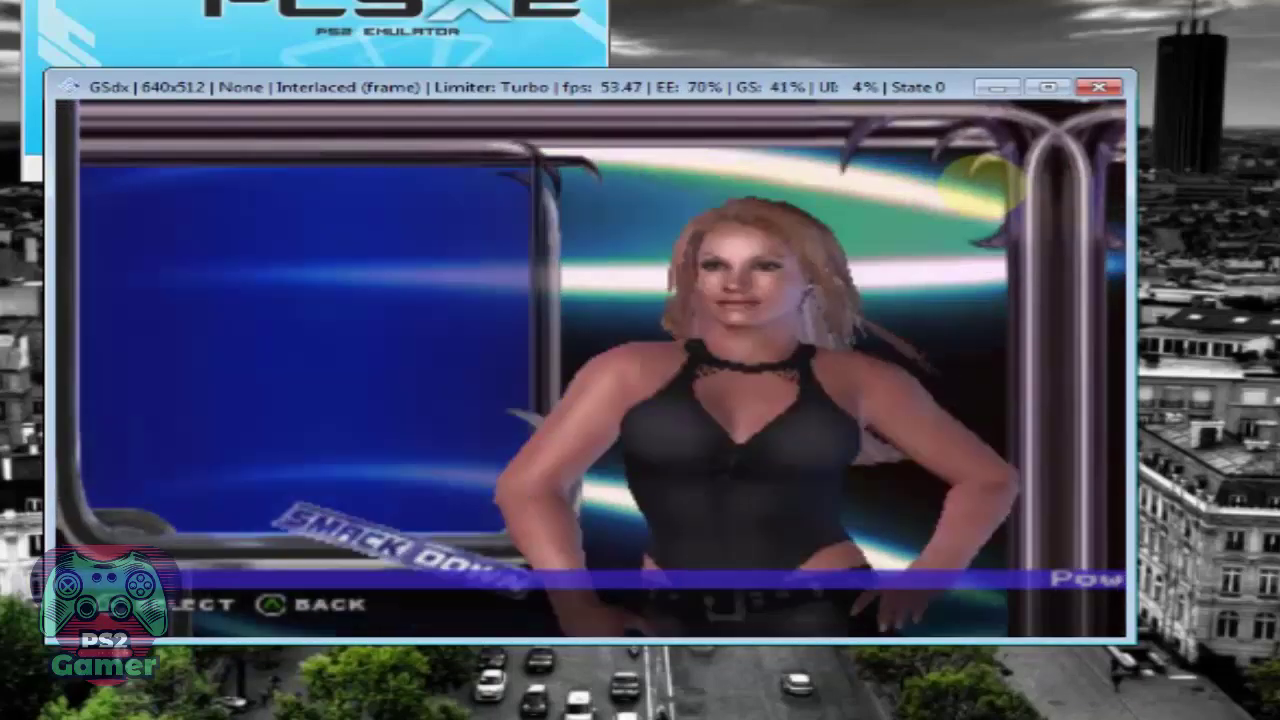
Step: Choose a one-player Single match of Eddie Guerrero versus John Cena and start it
key(Return)
key(Return)
key(Return)
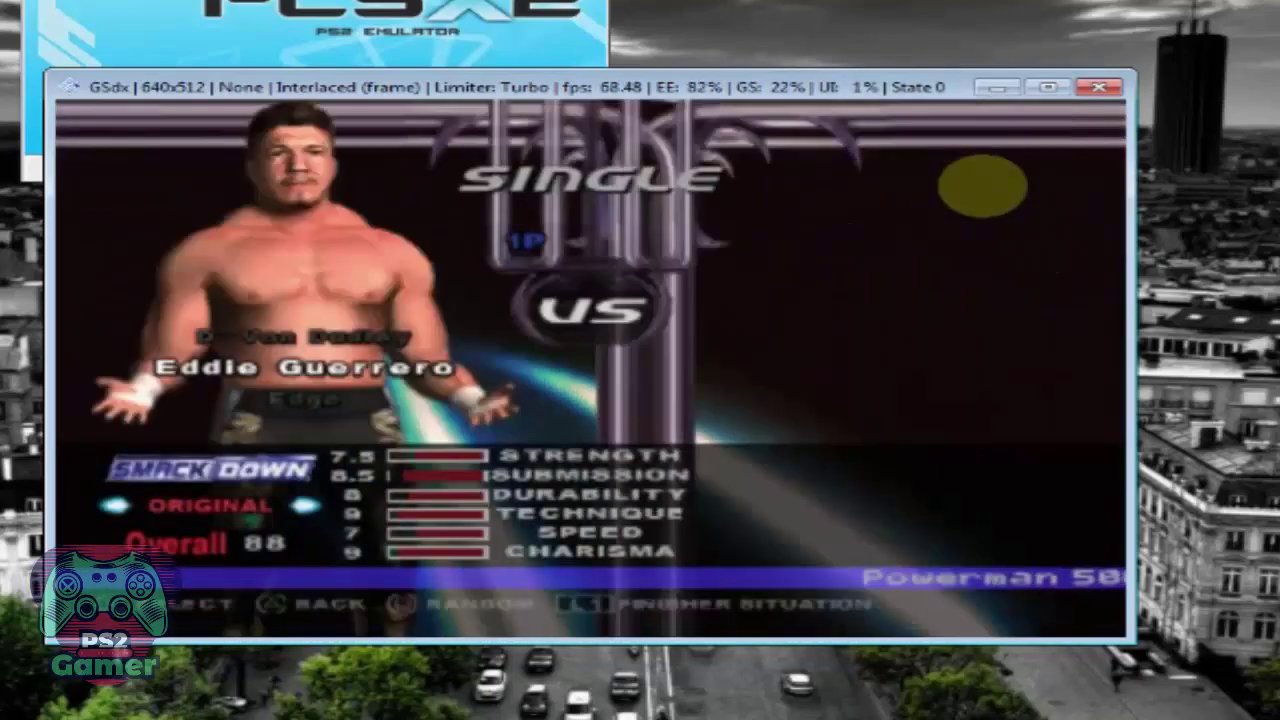
key(Return)
key(Return)
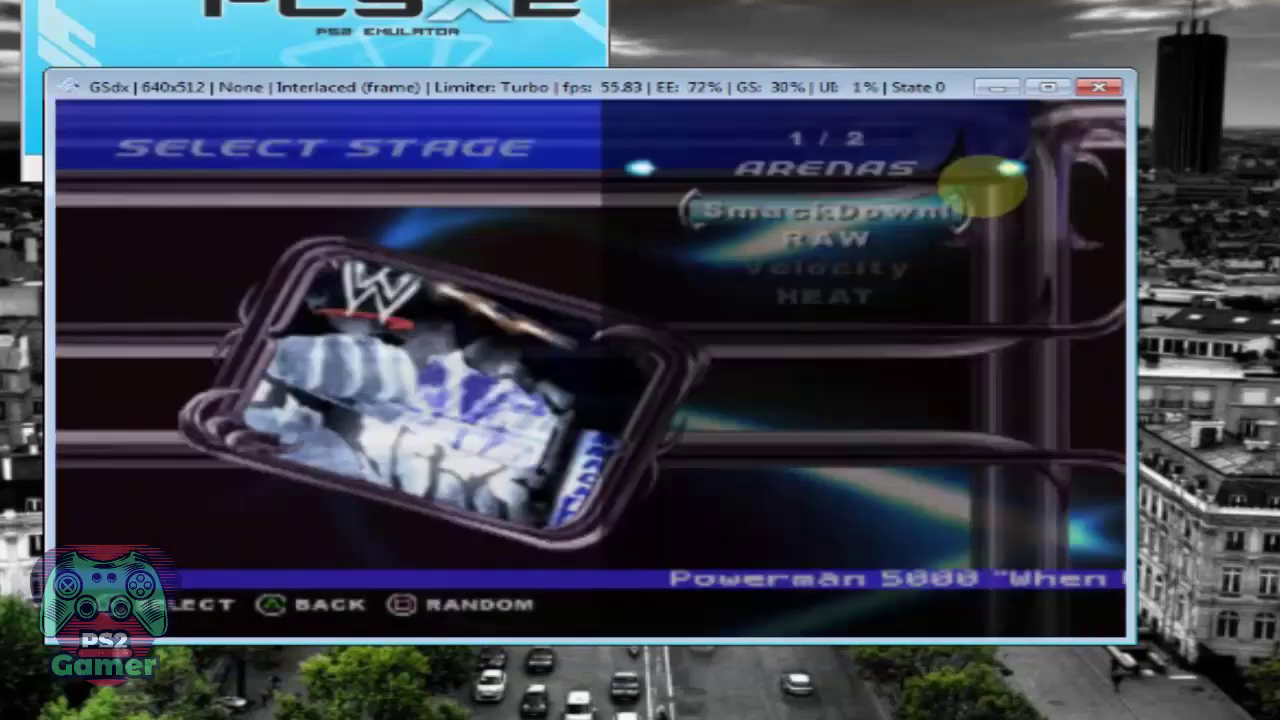
key(Return)
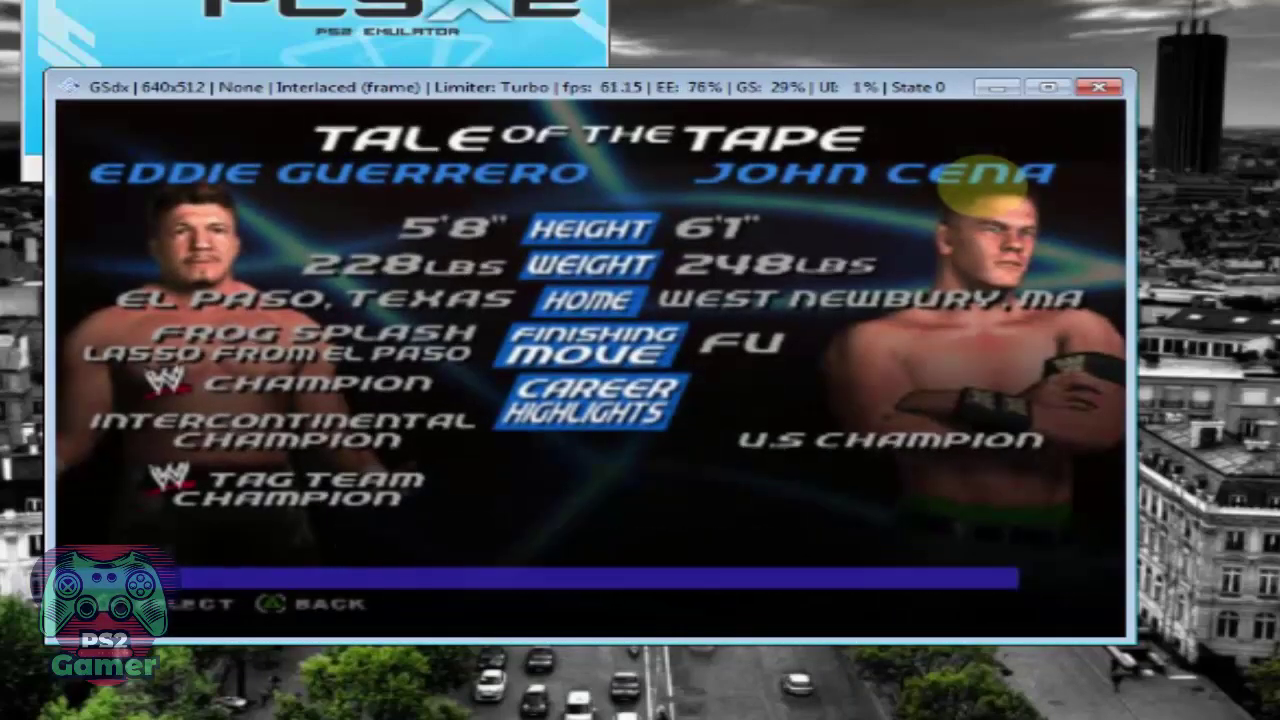
key(Return)
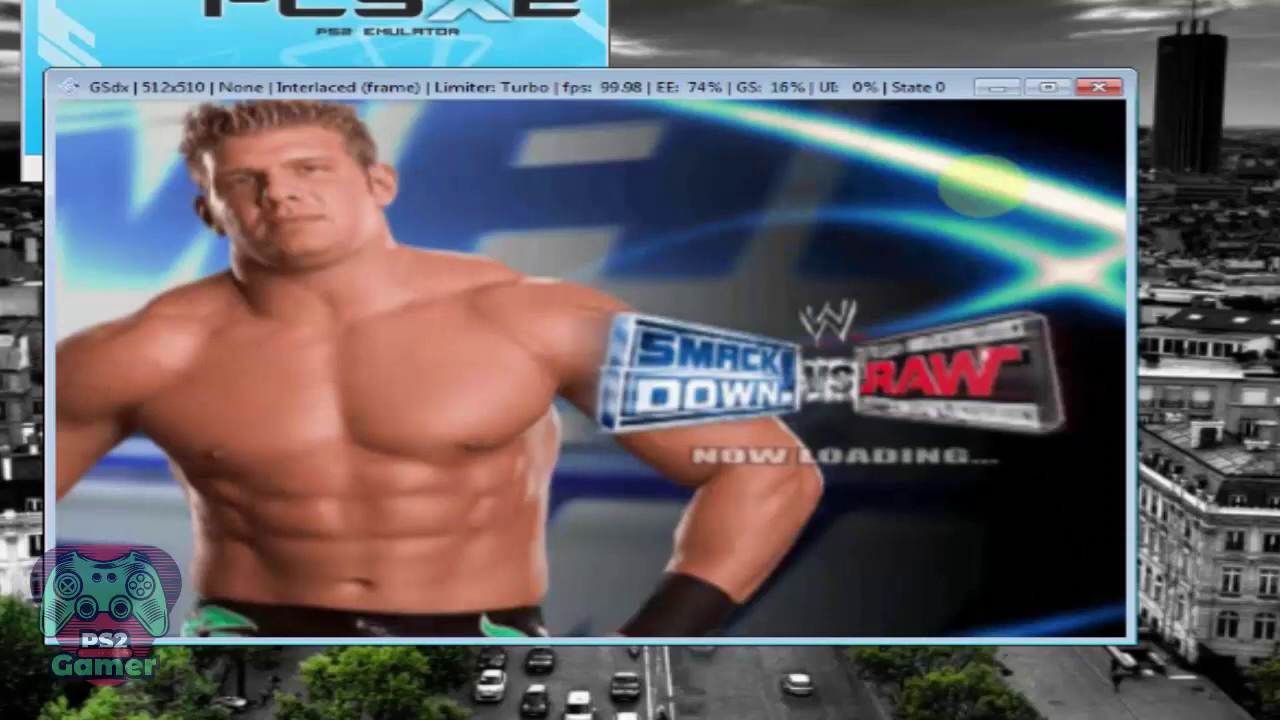